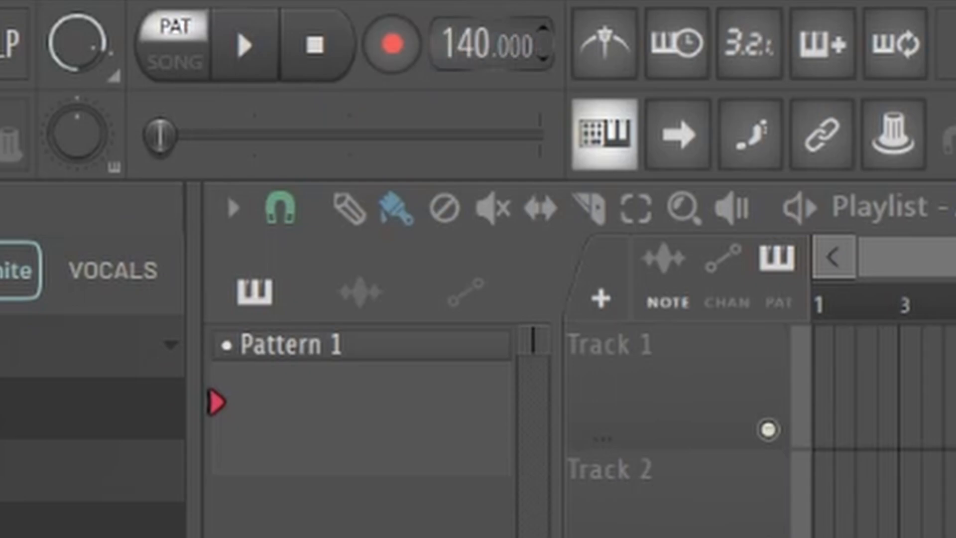
Step: Set the project tempo to 175 BPM and load the pluck ★ past (spire) preset
{"action": "left_click_drag", "start_coordinate": [446, 52], "coordinate": [446, 36]}
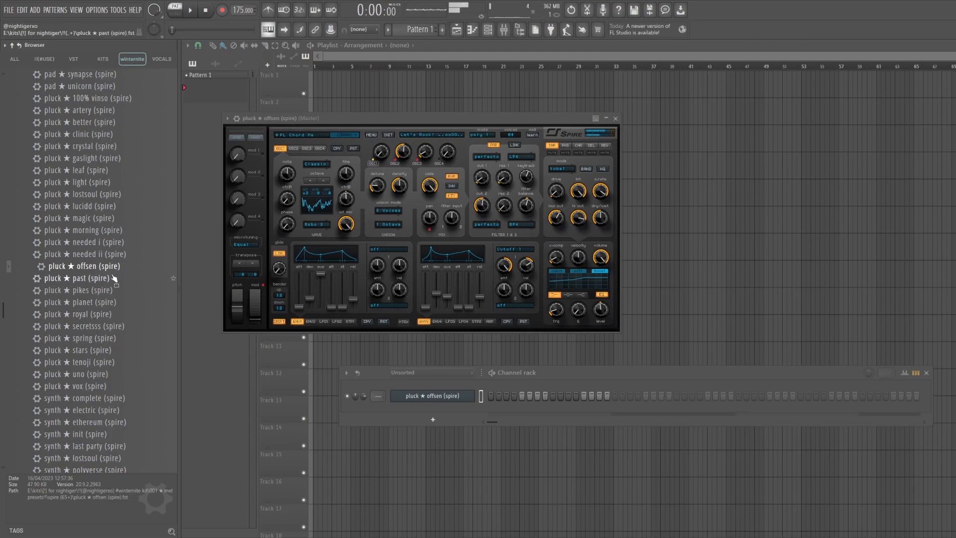
{"action": "left_click", "coordinate": [80, 278]}
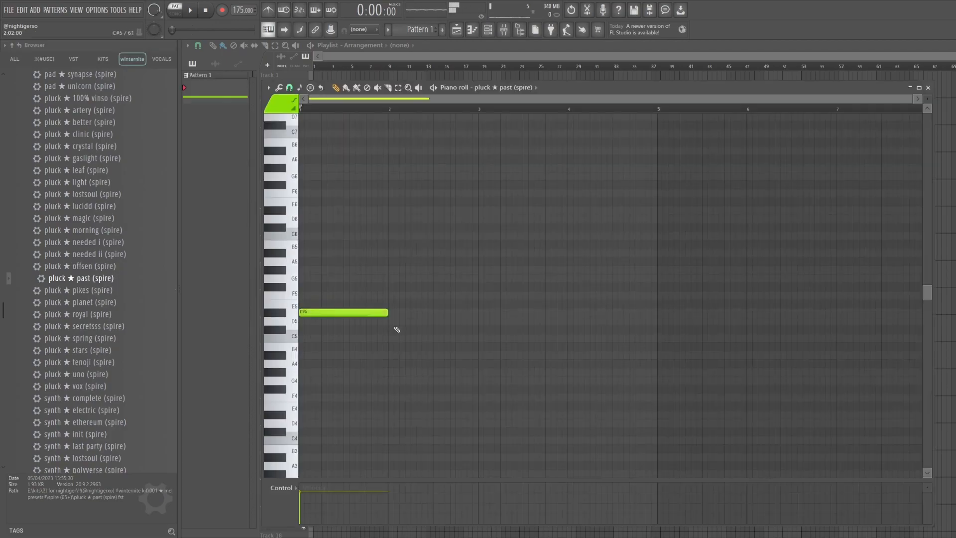
Step: Add a one-bar C#5 note in bar 2 and a two-bar B4 note from bar 3 after the D#5 note
{"action": "left_click", "coordinate": [397, 329]}
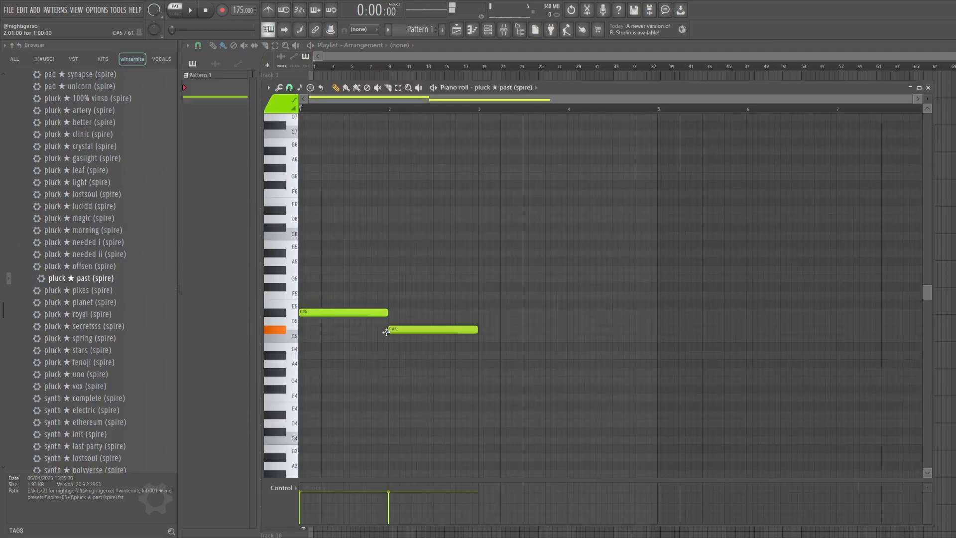
{"action": "left_click", "coordinate": [478, 346]}
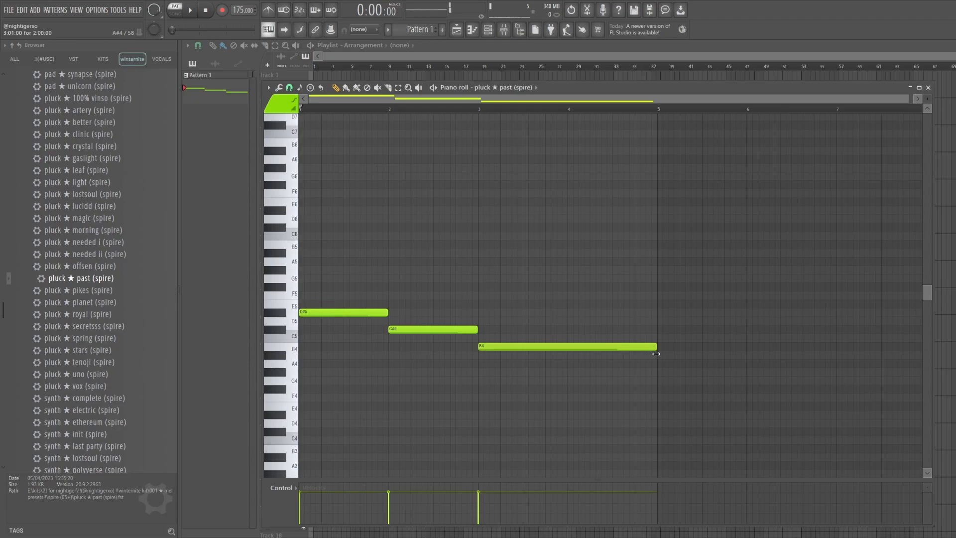
Step: Draw the bar 1 melody above the long D#5 note using F#5, F5, F#6, F6, C#6 and G#5, and play it back
{"action": "left_click", "coordinate": [316, 286]}
{"action": "key", "text": "space"}
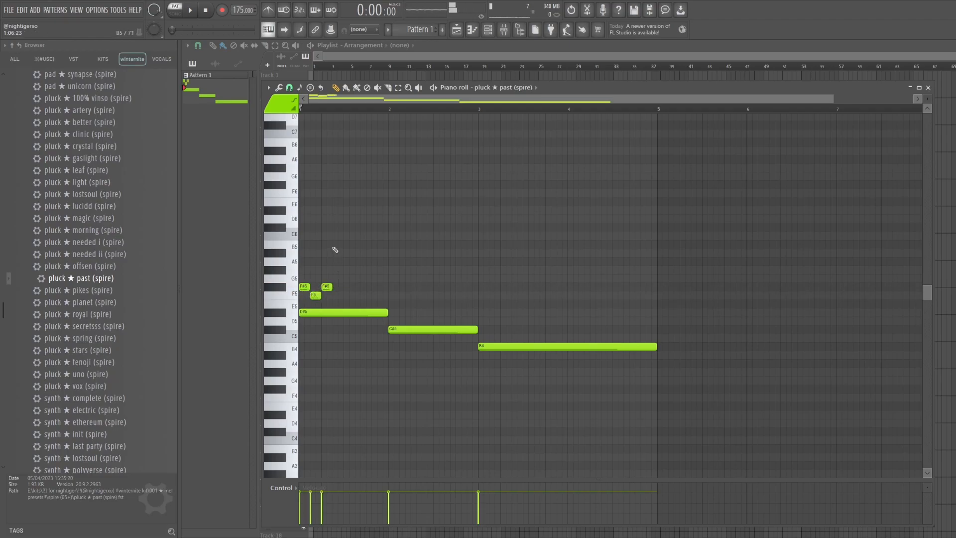
{"action": "left_click_drag", "start_coordinate": [333, 232], "coordinate": [333, 224]}
{"action": "key", "text": "space"}
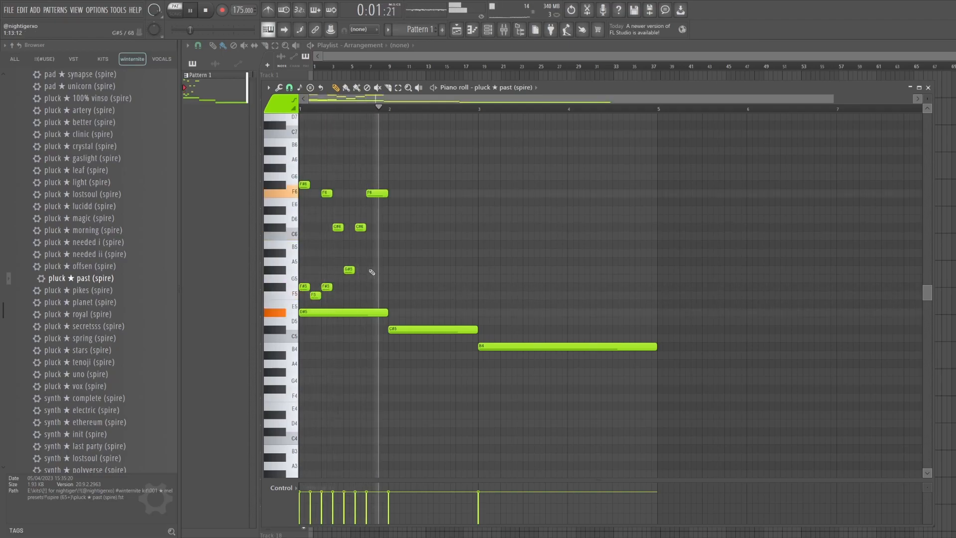
{"action": "key", "text": "space"}
{"action": "key", "text": "space"}
Step: Replace the mid-bar G#5 with one at the end of bar 1, and add an A#5 below the second C#6
{"action": "right_click", "coordinate": [349, 271]}
{"action": "left_click_drag", "start_coordinate": [370, 271], "coordinate": [384, 270]}
{"action": "left_click", "coordinate": [350, 253]}
{"action": "key", "text": "space"}
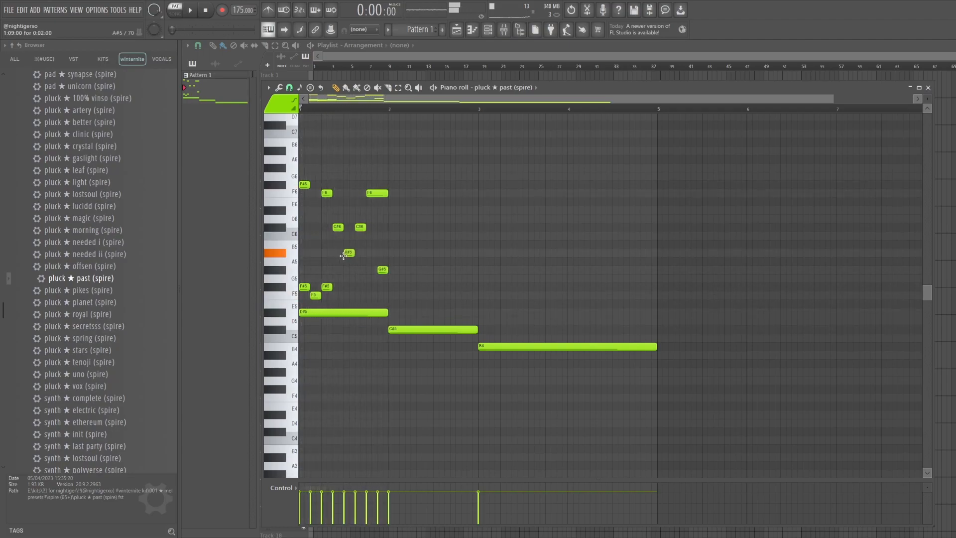
{"action": "key", "text": "space"}
{"action": "key", "text": "space"}
{"action": "right_click", "coordinate": [351, 254]}
{"action": "left_click", "coordinate": [356, 253]}
{"action": "key", "text": "space"}
{"action": "key", "text": "space"}
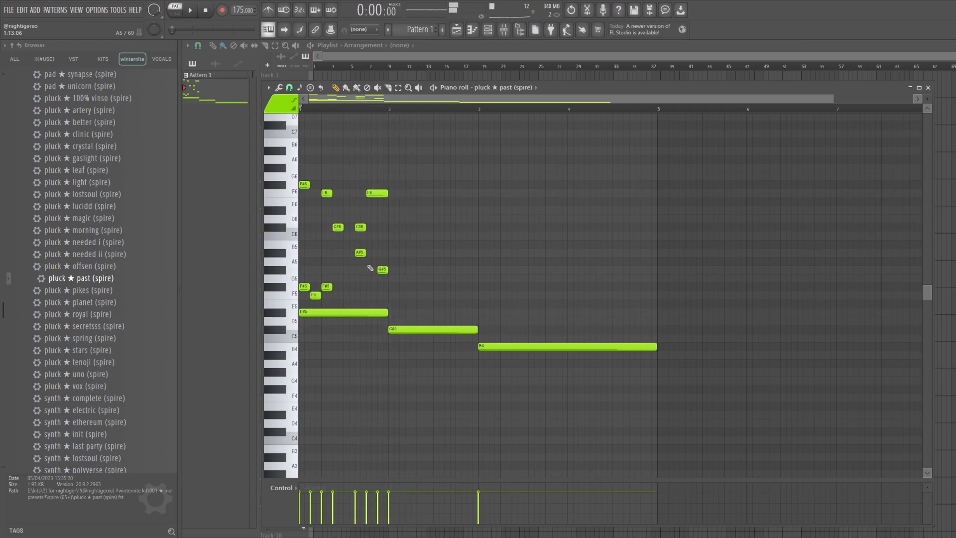
Step: Duplicate the bar 1 melody into bar 2 and vary the copied notes while previewing the pattern
{"action": "key", "text": "space"}
{"action": "left_click_drag", "start_coordinate": [408, 305], "coordinate": [300, 183]}
{"action": "key", "text": "space"}
{"action": "right_click", "coordinate": [377, 245]}
{"action": "key", "text": "space"}
{"action": "left_click_drag", "start_coordinate": [404, 306], "coordinate": [298, 117]}
{"action": "key", "text": "ctrl+b"}
{"action": "right_click", "coordinate": [454, 310]}
{"action": "key", "text": "space"}
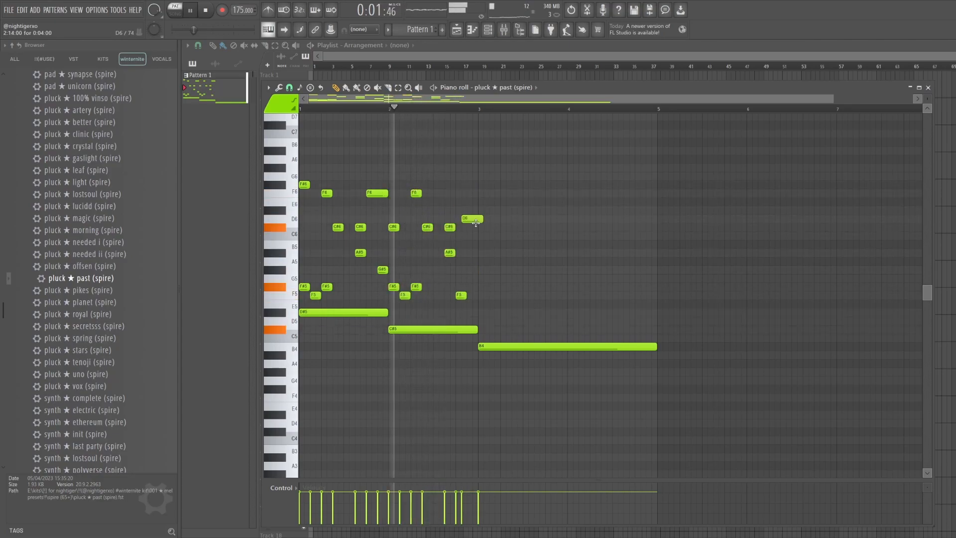
Step: Finish the end of bar 2 with G#6, F#6 and F#5, and duplicate the two-bar melody into bars 3 and 4
{"action": "left_click_drag", "start_coordinate": [475, 221], "coordinate": [302, 172]}
{"action": "key", "text": "space"}
{"action": "key", "text": "space"}
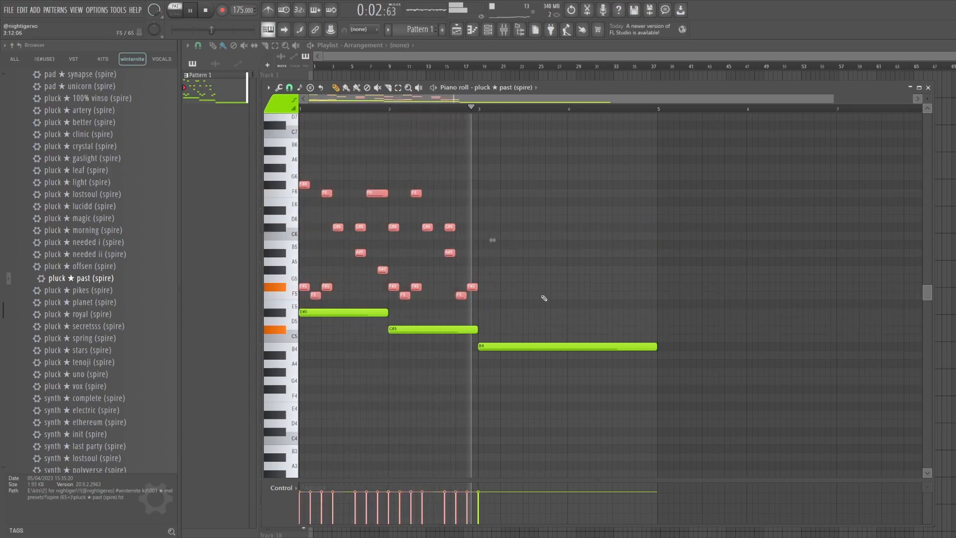
{"action": "key", "text": "ctrl+b"}
{"action": "key", "text": "ctrl+d"}
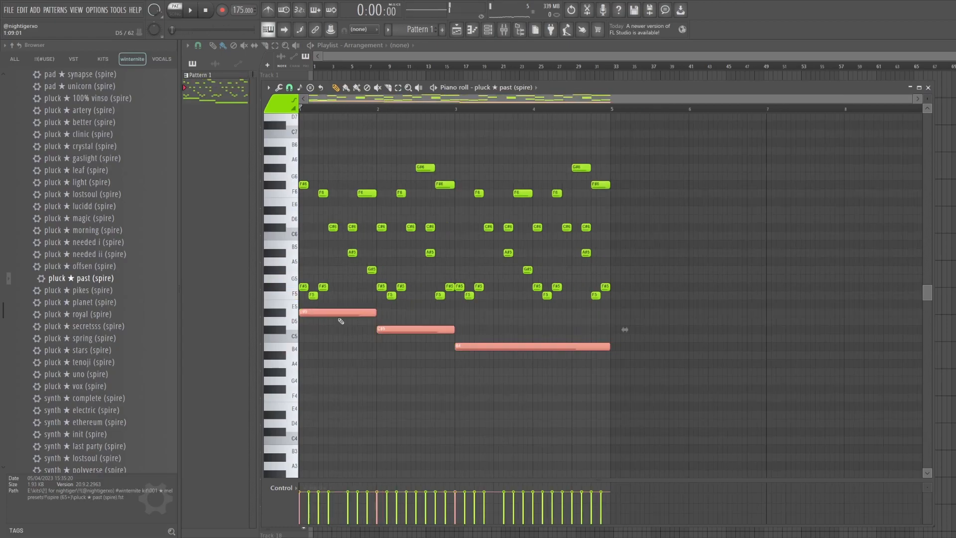
Step: Copy the long D#5, C#5 and B4 notes one octave lower
{"action": "key", "text": "ctrl+c"}
{"action": "key", "text": "ctrl+v"}
{"action": "key", "text": "ctrl+Down"}
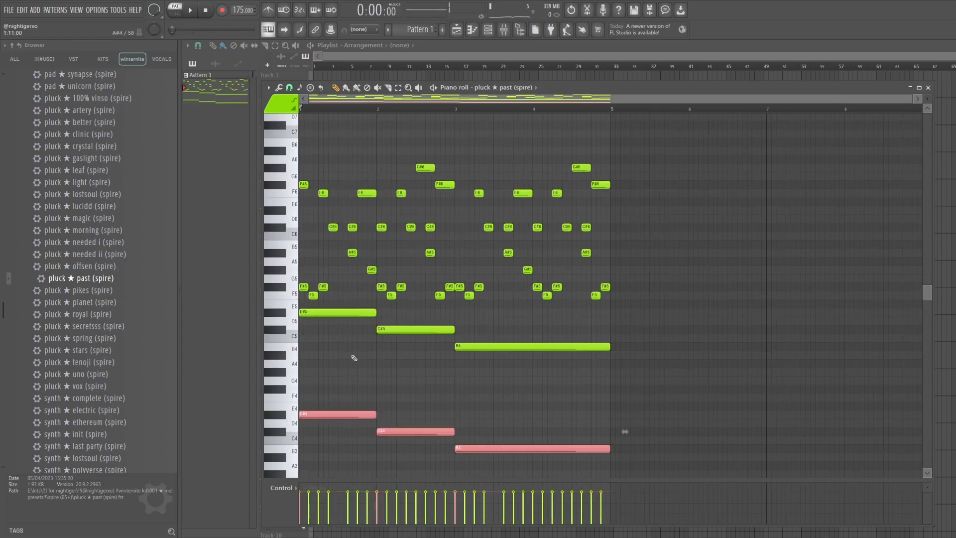
{"action": "scroll", "coordinate": [513, 273], "scroll_direction": "down", "scroll_amount": 3}
{"action": "key", "text": "ctrl+d"}
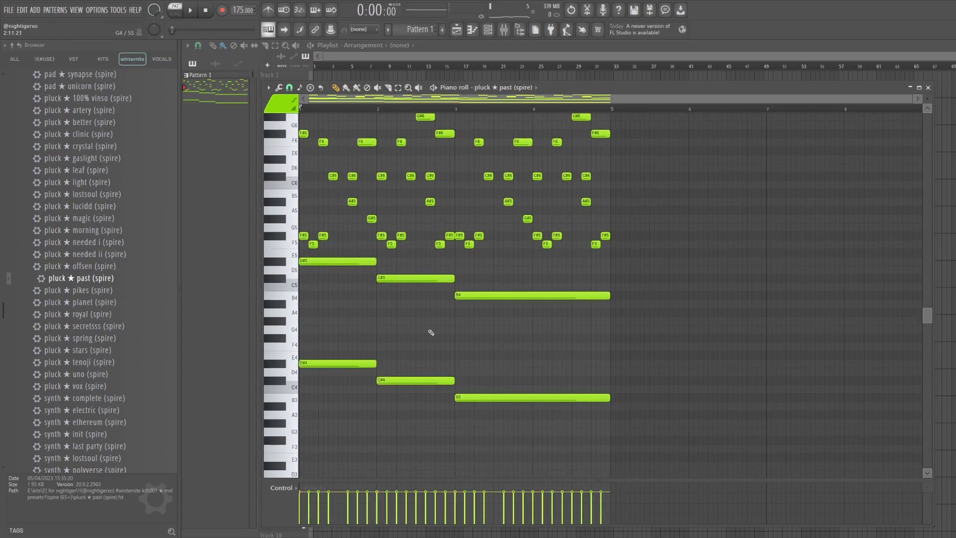
Step: End the B4 and B3 notes at the middle of bar 4 and fill the remaining half bar with C#5 and C#4
{"action": "scroll", "coordinate": [457, 116], "scroll_direction": "up", "scroll_amount": 2}
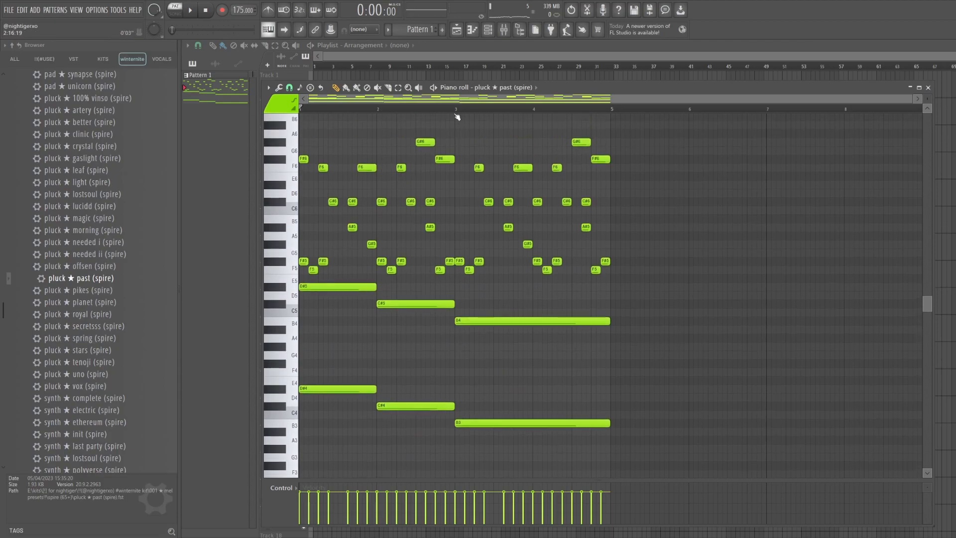
{"action": "left_click", "coordinate": [434, 88]}
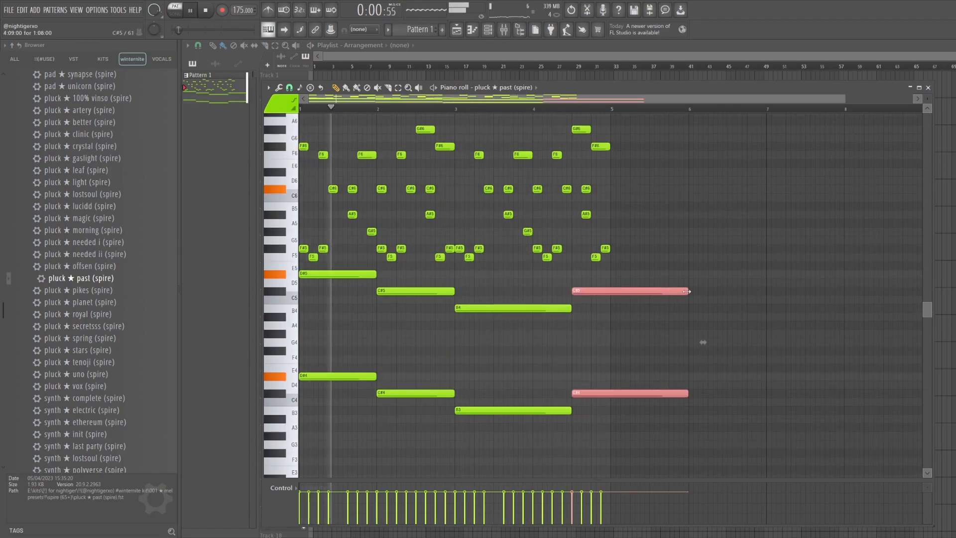
{"action": "left_click_drag", "start_coordinate": [687, 295], "coordinate": [611, 298]}
{"action": "left_click", "coordinate": [656, 295], "text": "ctrl"}
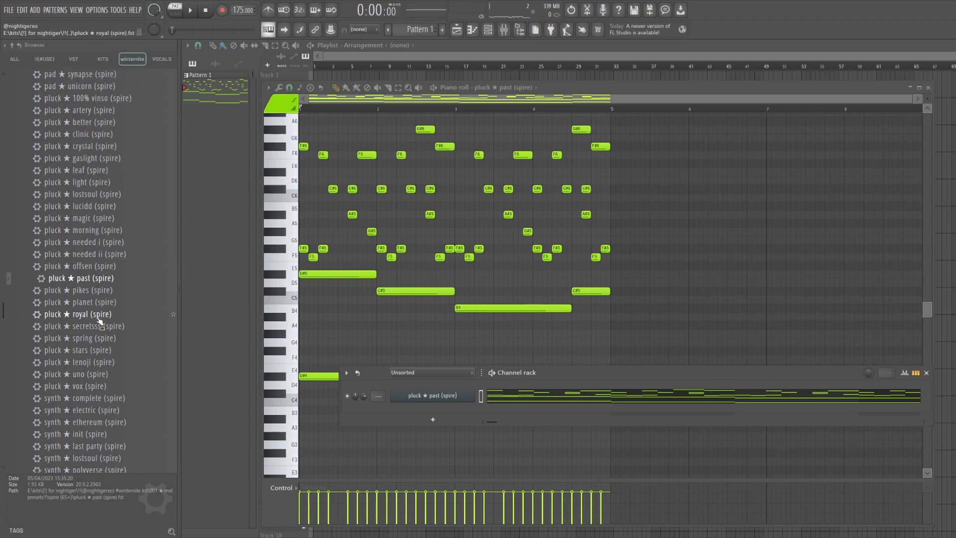
Step: Add the pluck ★ royal (spire) preset as a new channel and open its notes in the piano roll
{"action": "left_click", "coordinate": [99, 316]}
{"action": "left_click", "coordinate": [524, 88]}
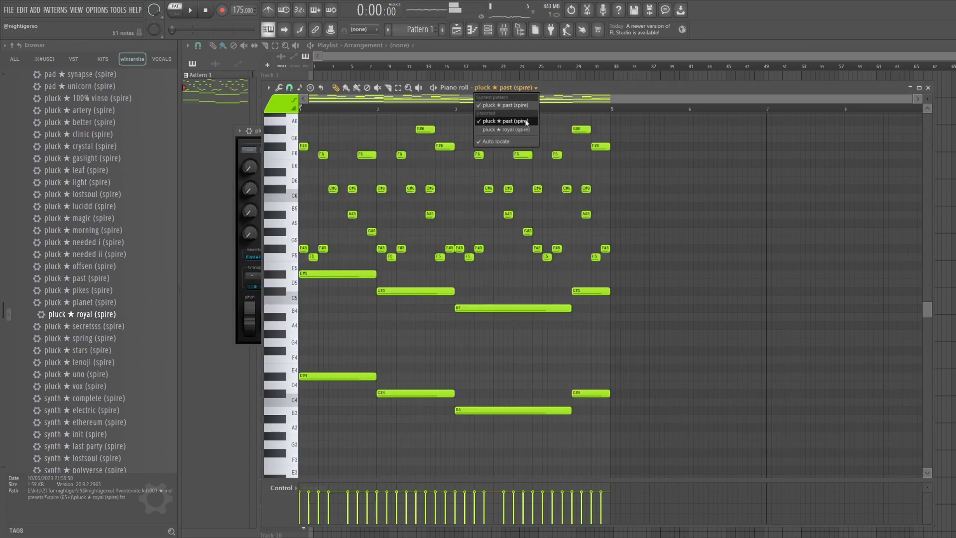
{"action": "left_click", "coordinate": [518, 130]}
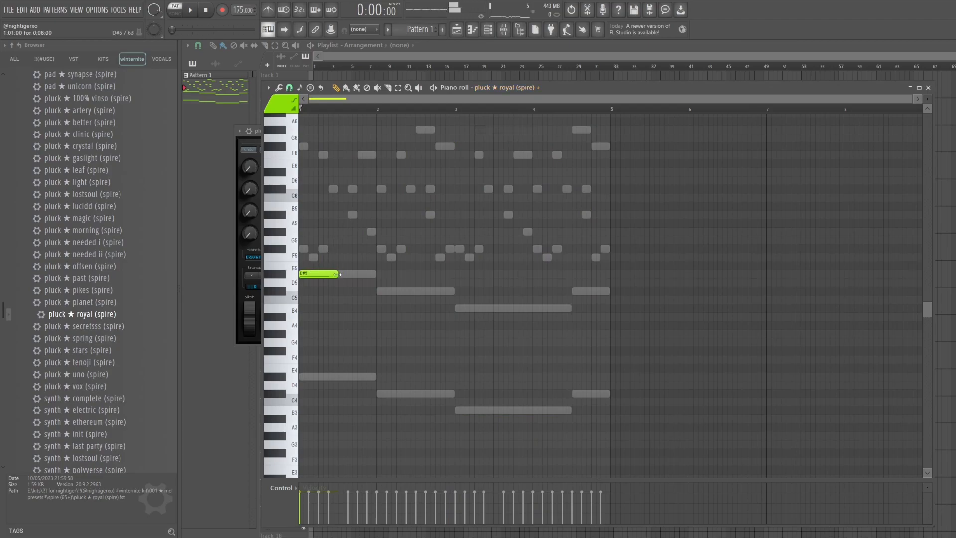
Step: Draw a one-bar countermelody for pluck ★ royal (spire) in bar 1 with F#5, F5 and C#6 notes
{"action": "right_click", "coordinate": [310, 274]}
{"action": "left_click_drag", "start_coordinate": [358, 192], "coordinate": [359, 188]}
{"action": "key", "text": "space"}
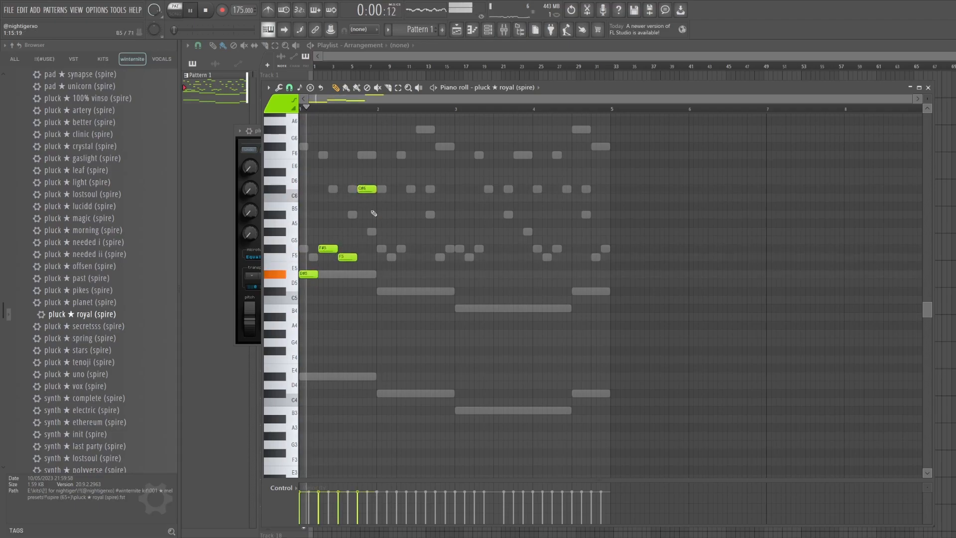
{"action": "key", "text": "ctrl+b"}
{"action": "left_click", "coordinate": [400, 251]}
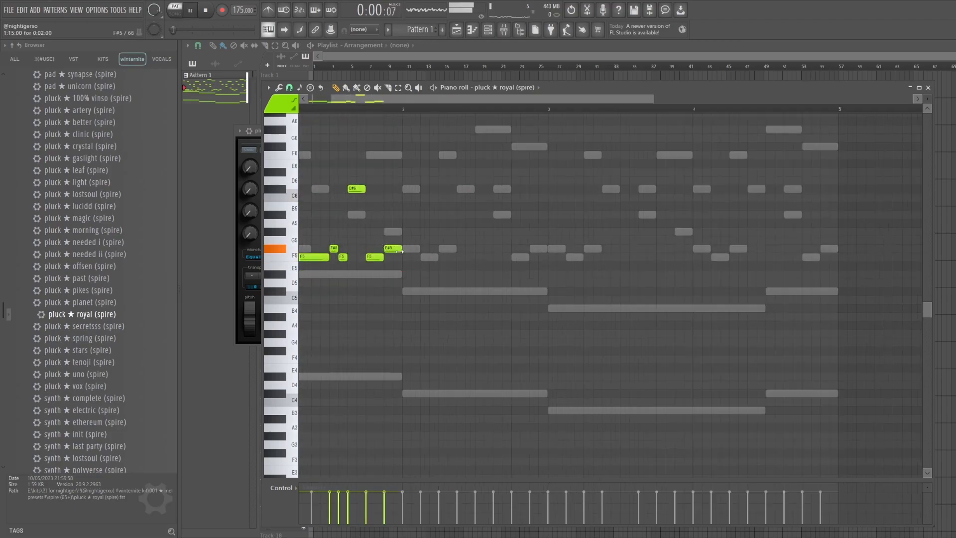
Step: Repeat the one-bar countermelody across all four bars and raise its F5 notes to G#5
{"action": "scroll", "coordinate": [400, 251], "scroll_direction": "down", "scroll_amount": 3}
{"action": "key", "text": "ctrl+b"}
{"action": "key", "text": "ctrl+d"}
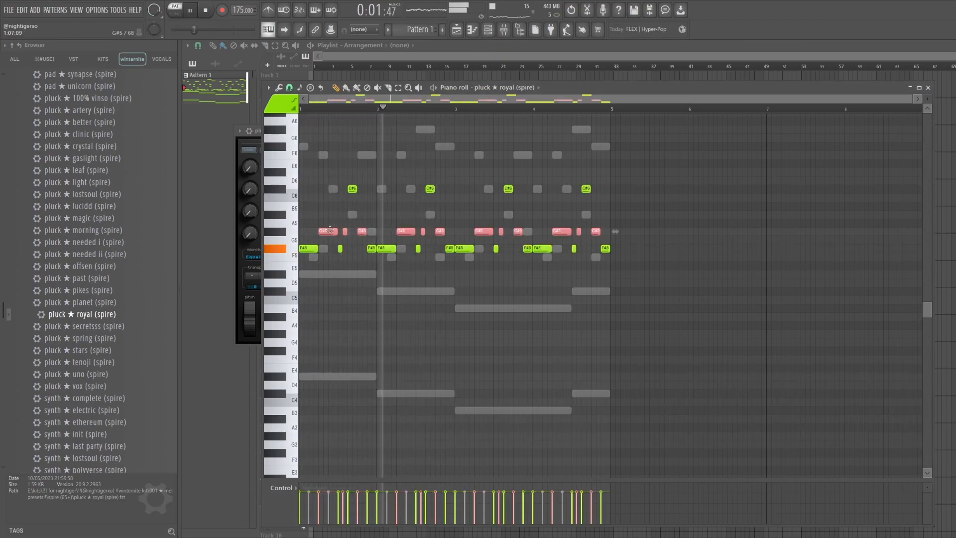
{"action": "key", "text": "ctrl+d"}
Step: Lower the last G#5 in bars 1, 2 and 4 and the first G#5 in bar 4 to F5
{"action": "left_click_drag", "start_coordinate": [362, 231], "coordinate": [362, 257]}
{"action": "left_click_drag", "start_coordinate": [439, 231], "coordinate": [439, 256]}
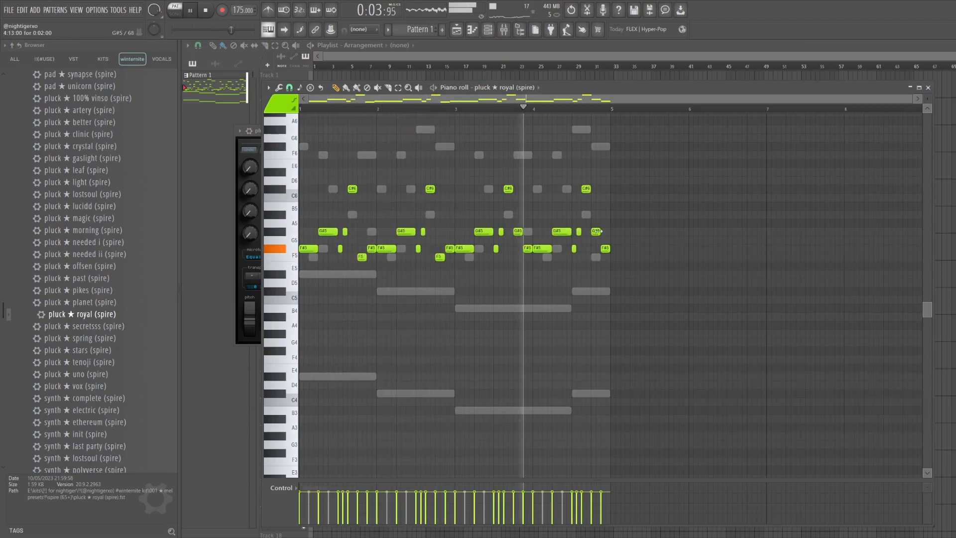
{"action": "left_click_drag", "start_coordinate": [595, 231], "coordinate": [596, 257]}
{"action": "left_click_drag", "start_coordinate": [561, 231], "coordinate": [561, 256]}
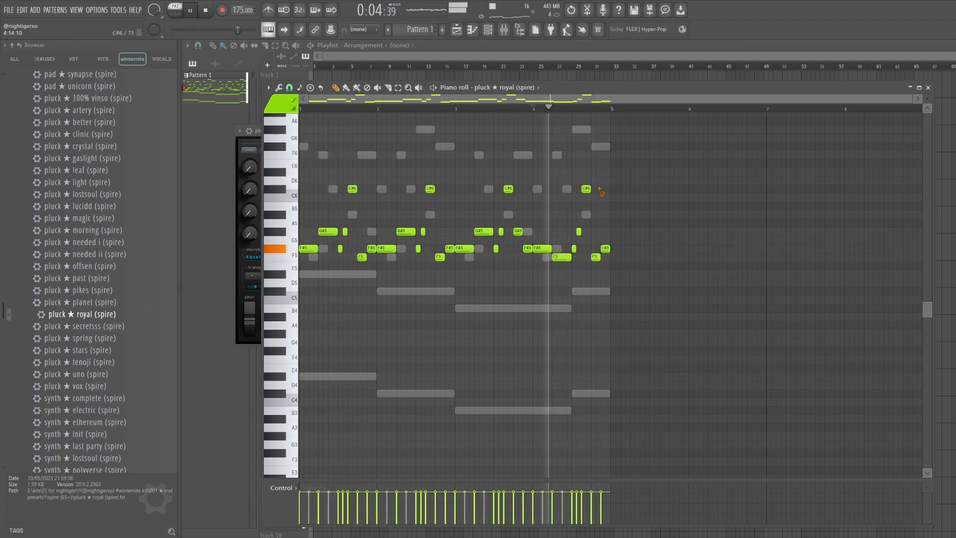
Step: Add the synth ★ lostsoul (spire) preset as a third channel and close its plugin window
{"action": "left_click", "coordinate": [488, 30]}
{"action": "key", "text": "space"}
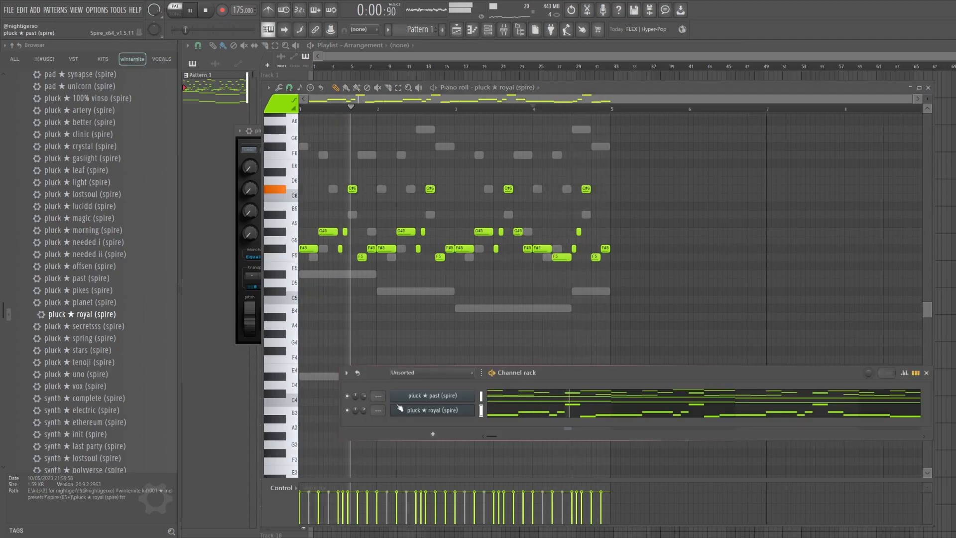
{"action": "scroll", "coordinate": [107, 252], "scroll_direction": "down", "scroll_amount": 6}
{"action": "left_click", "coordinate": [109, 243]}
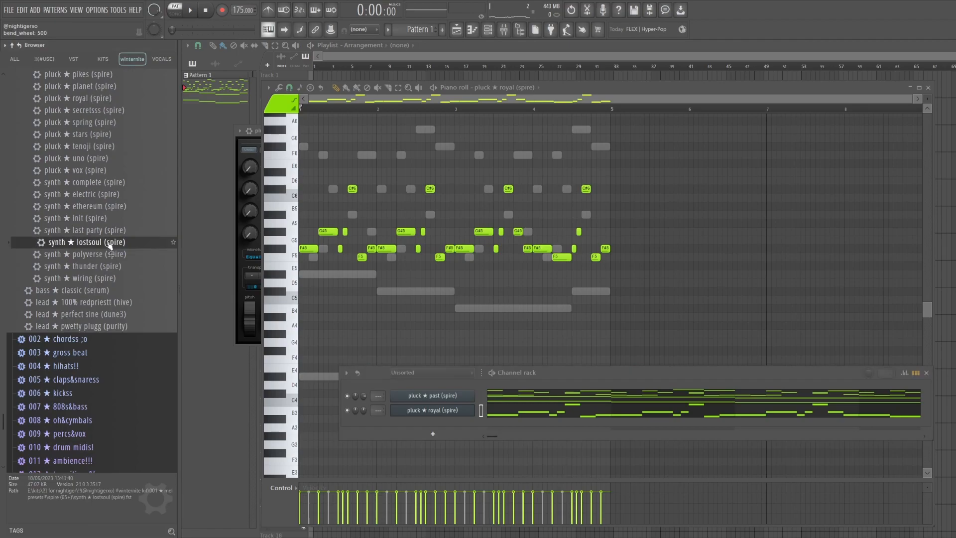
{"action": "left_click_drag", "start_coordinate": [389, 432], "coordinate": [393, 441]}
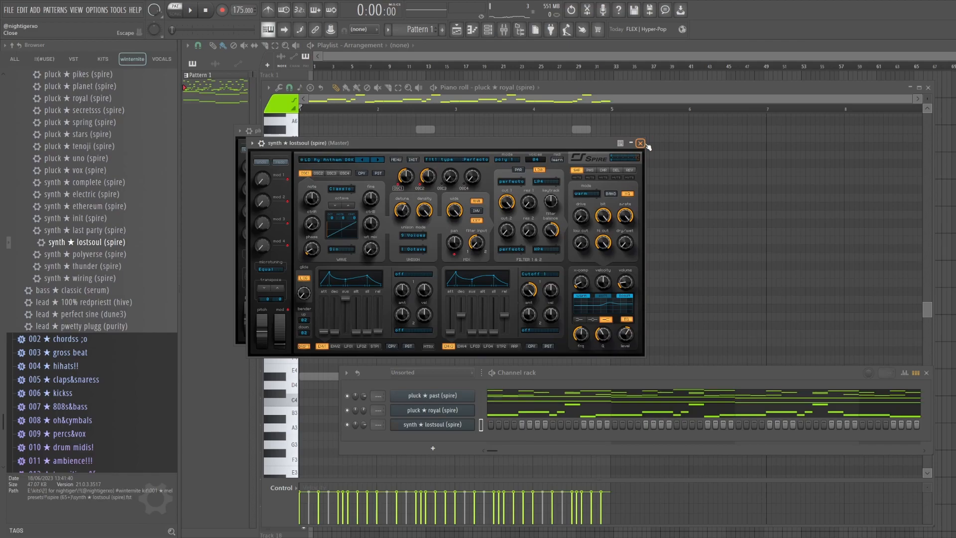
{"action": "left_click", "coordinate": [640, 144]}
Step: Place short synth ★ lostsoul notes every half bar along the bass line: two D#5, two C#5, three B4 and one C#5
{"action": "key", "text": "space"}
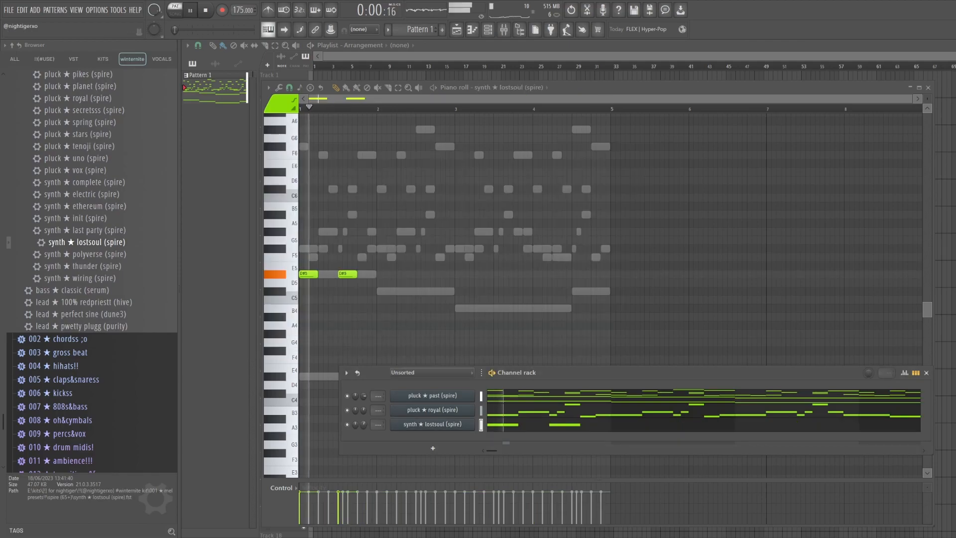
{"action": "key", "text": "F6"}
{"action": "left_click", "coordinate": [385, 293]}
{"action": "left_click", "coordinate": [423, 292]}
{"action": "left_click", "coordinate": [463, 308]}
{"action": "left_click", "coordinate": [502, 308]}
{"action": "left_click", "coordinate": [541, 308]}
{"action": "left_click", "coordinate": [580, 290]}
{"action": "key", "text": "space"}
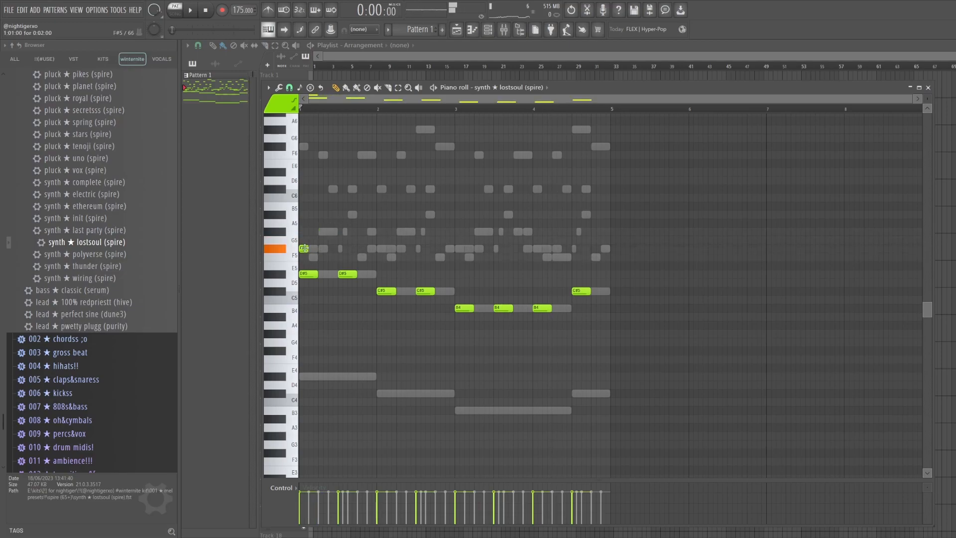
Step: Draw a bar 1 synth melody with F#5, F5, F6, C#6 and an F#6 lengthened to the end of the bar
{"action": "key", "text": "space"}
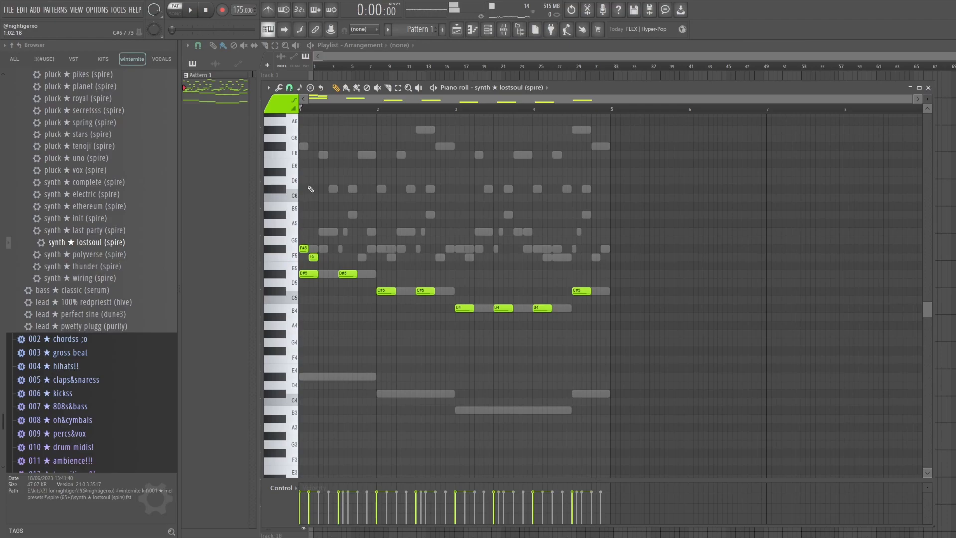
{"action": "left_click", "coordinate": [351, 257]}
{"action": "key", "text": "space"}
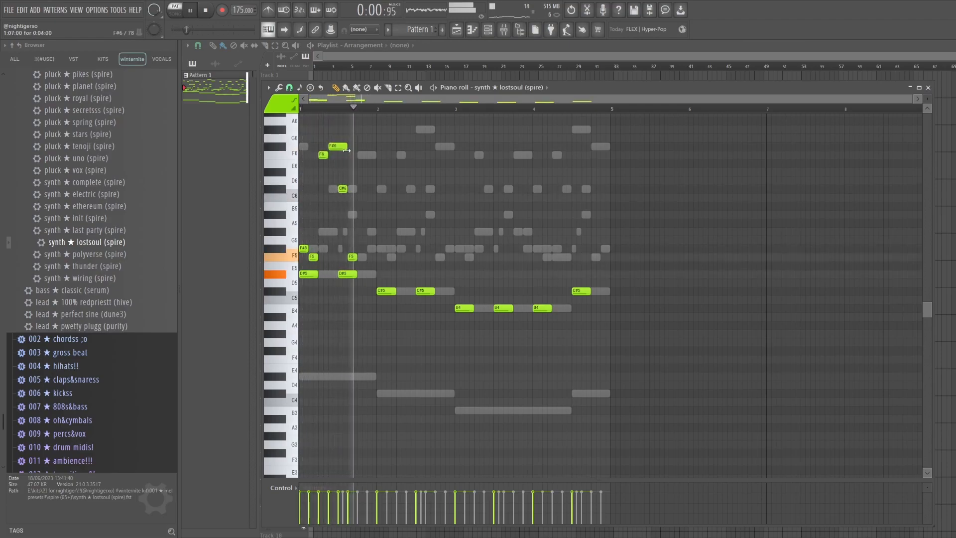
{"action": "left_click_drag", "start_coordinate": [355, 150], "coordinate": [377, 150]}
Step: Repeat the synth melody through bars 2 to 4, varying bars 2 and 4 with a long C#6 and a short C#7
{"action": "key", "text": "space"}
{"action": "key", "text": "space"}
{"action": "key", "text": "space"}
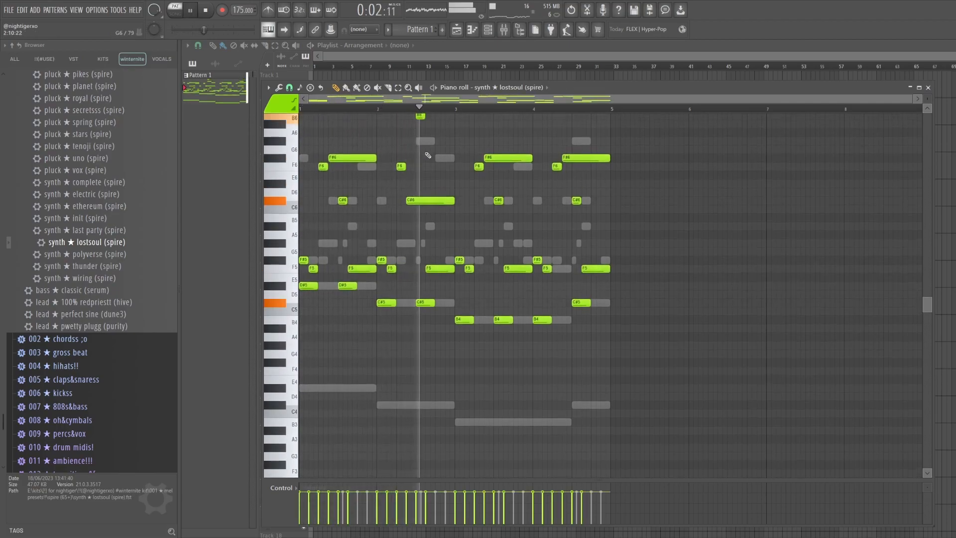
{"action": "scroll", "coordinate": [419, 149], "scroll_direction": "up", "scroll_amount": 3}
{"action": "key", "text": "space"}
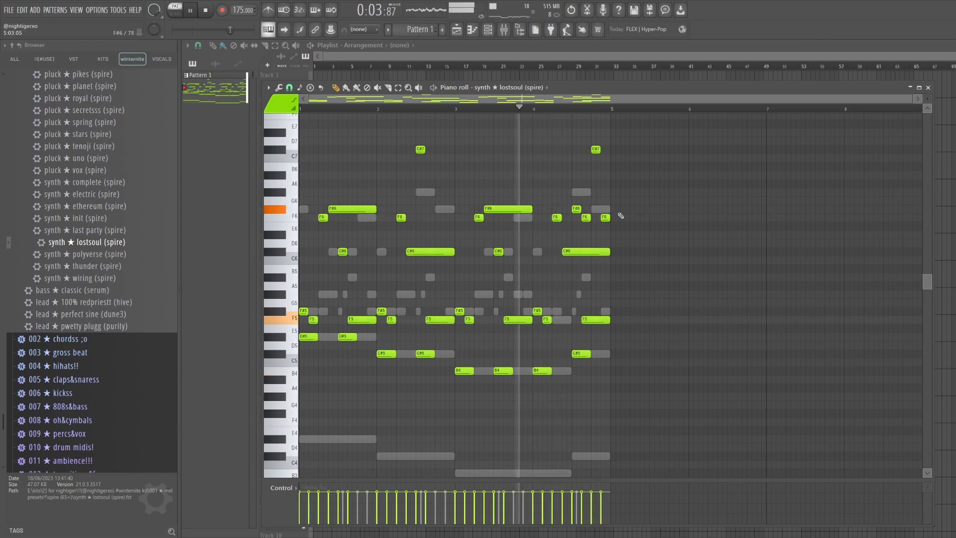
Step: Give the pluck ★ past mixer track a Fruity Parametric EQ 2 with the 40Hz cut preset and raise its low-cut frequency
{"action": "left_click", "coordinate": [503, 30]}
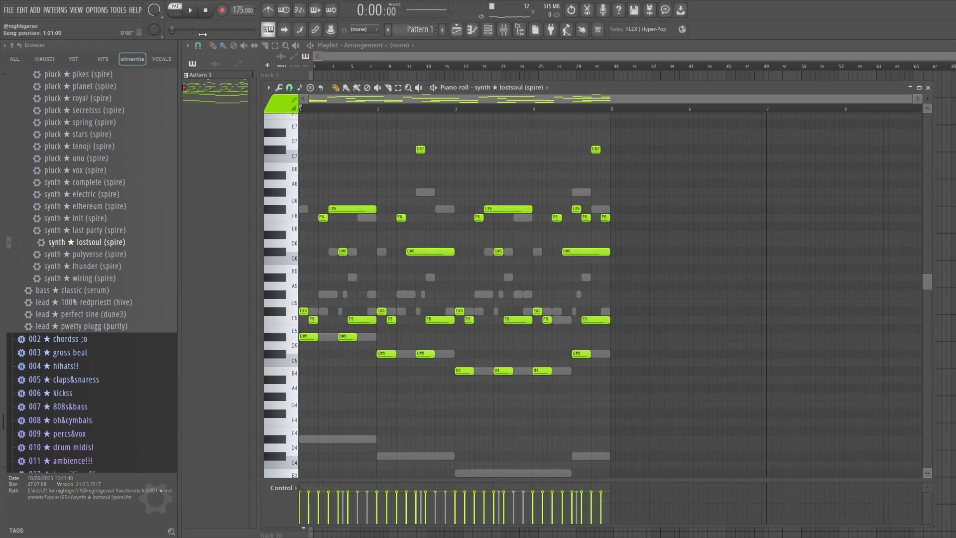
{"action": "left_click", "coordinate": [487, 30]}
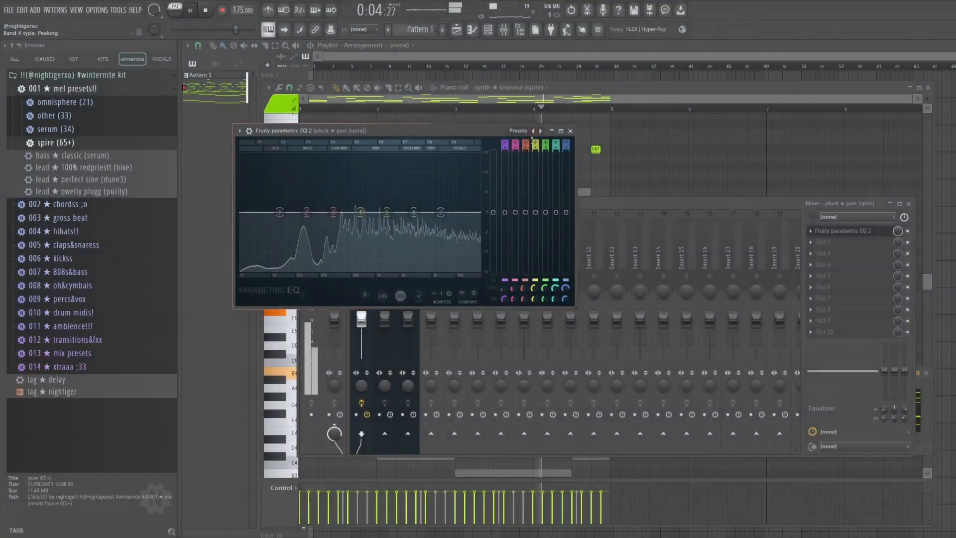
{"action": "right_click", "coordinate": [533, 132]}
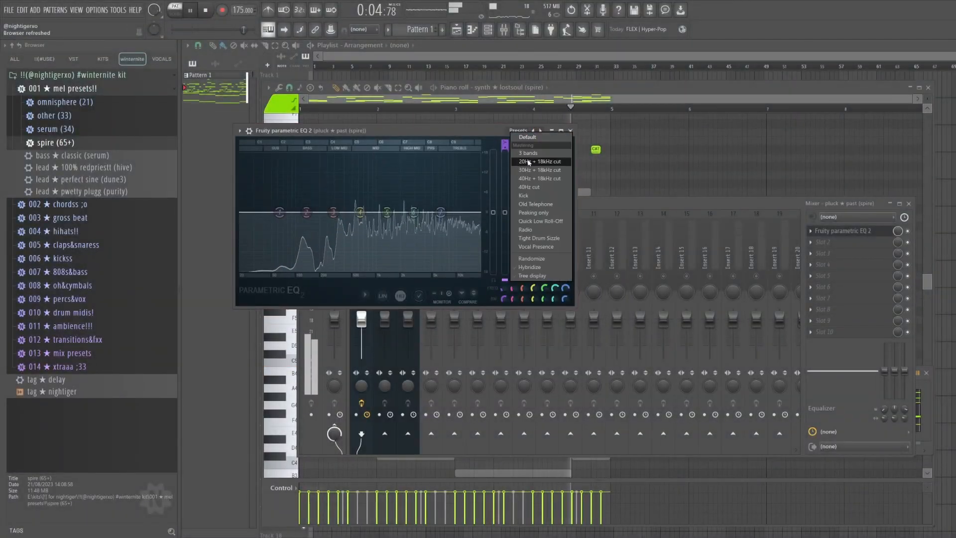
{"action": "left_click", "coordinate": [530, 187]}
{"action": "left_click_drag", "start_coordinate": [263, 212], "coordinate": [289, 212]}
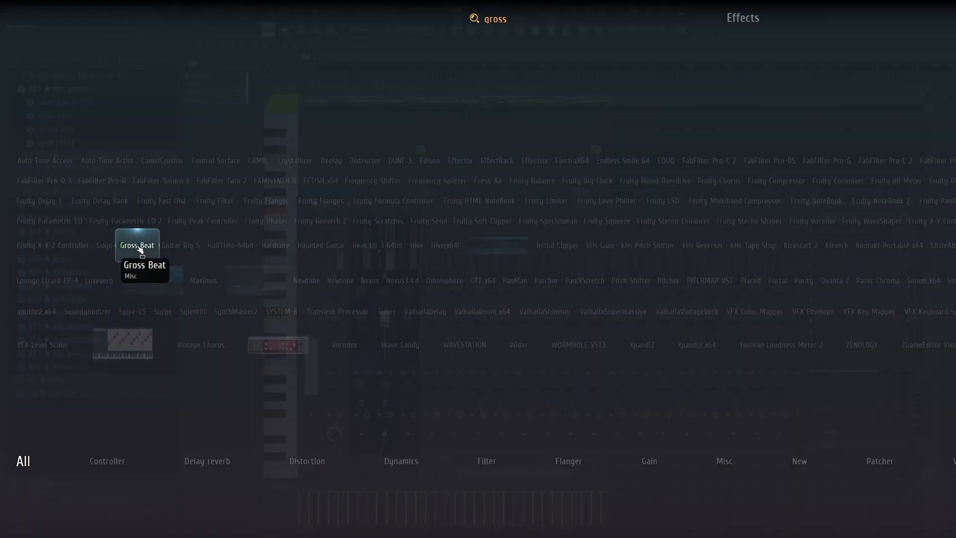
Step: Add Gross Beat to the pluck ★ royal track with time slot Basic 10 and volume slot 1 Beat Gate, and raise the track level to 2.2
{"action": "key", "text": "Return"}
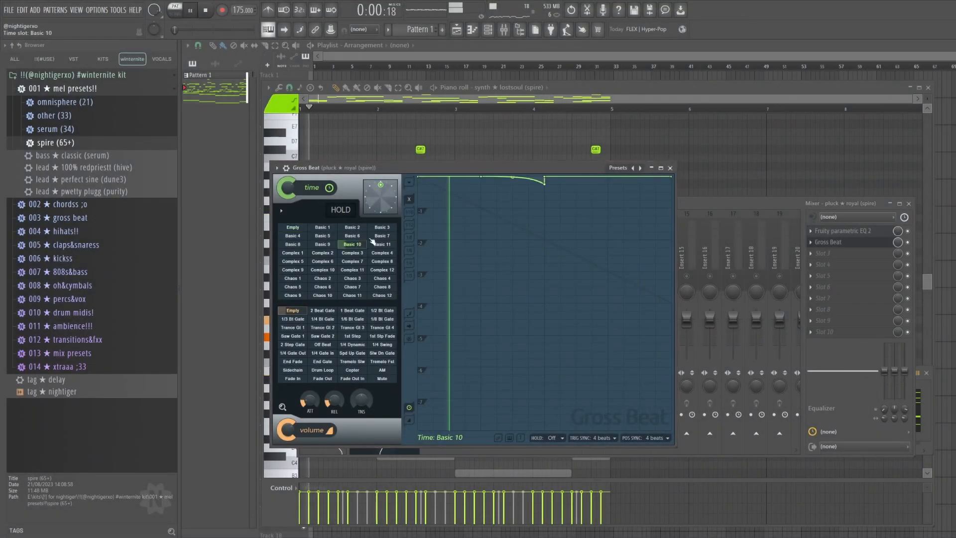
{"action": "left_click", "coordinate": [323, 310]}
{"action": "key", "text": "space"}
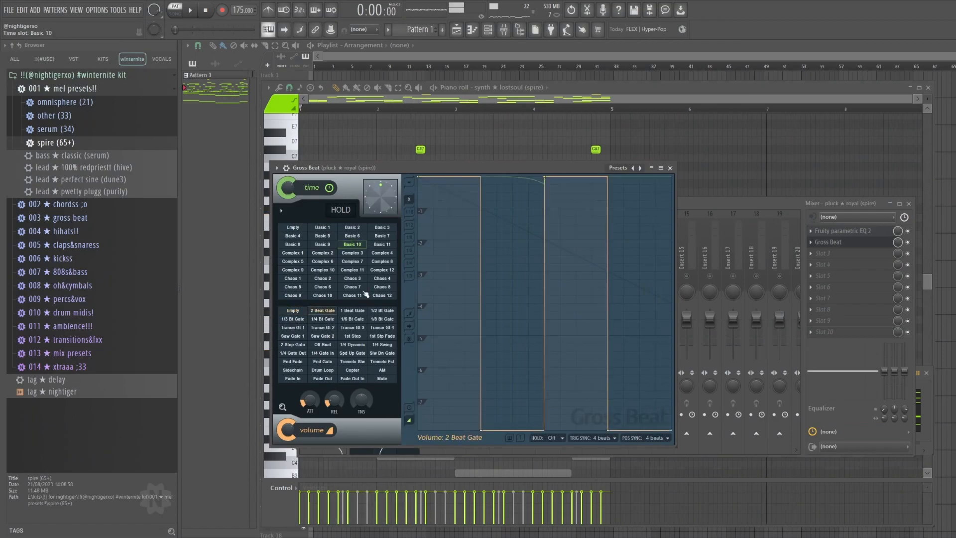
{"action": "left_click", "coordinate": [352, 310]}
{"action": "left_click", "coordinate": [670, 168]}
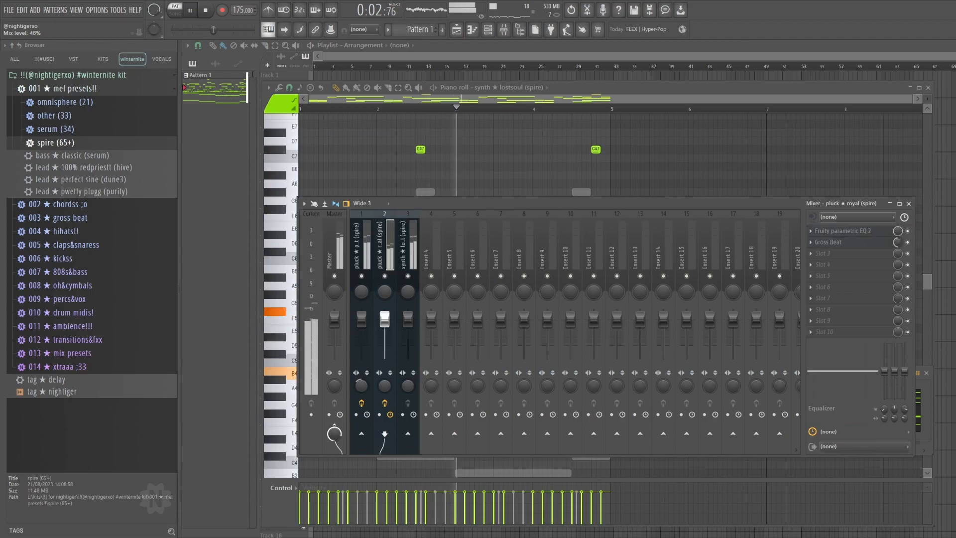
{"action": "left_click_drag", "start_coordinate": [392, 341], "coordinate": [392, 336]}
Step: Set up a 40Hz cut Fruity Parametric EQ 2 and a LuxeVerb reverb on the synth ★ lostsoul mixer track
{"action": "left_click", "coordinate": [406, 338]}
{"action": "left_click", "coordinate": [842, 230]}
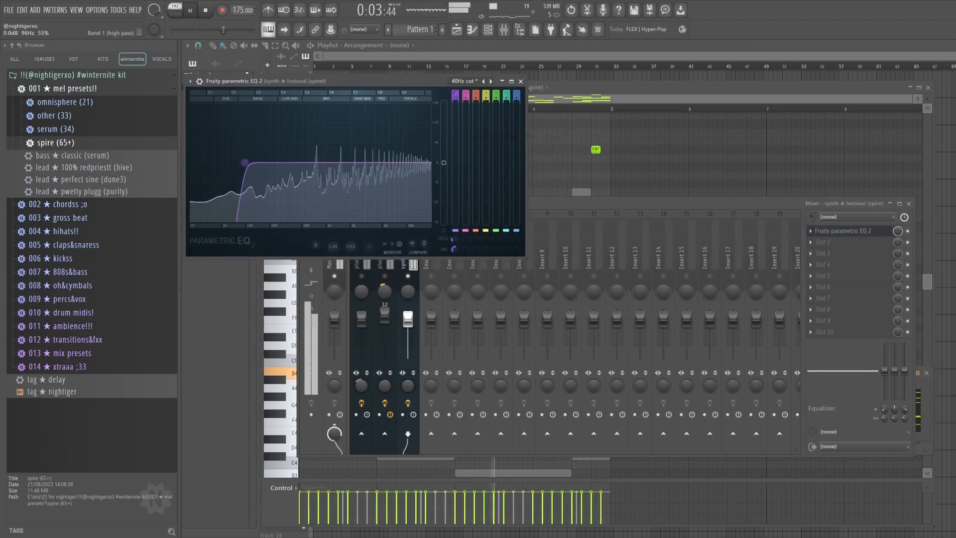
{"action": "left_click", "coordinate": [521, 82]}
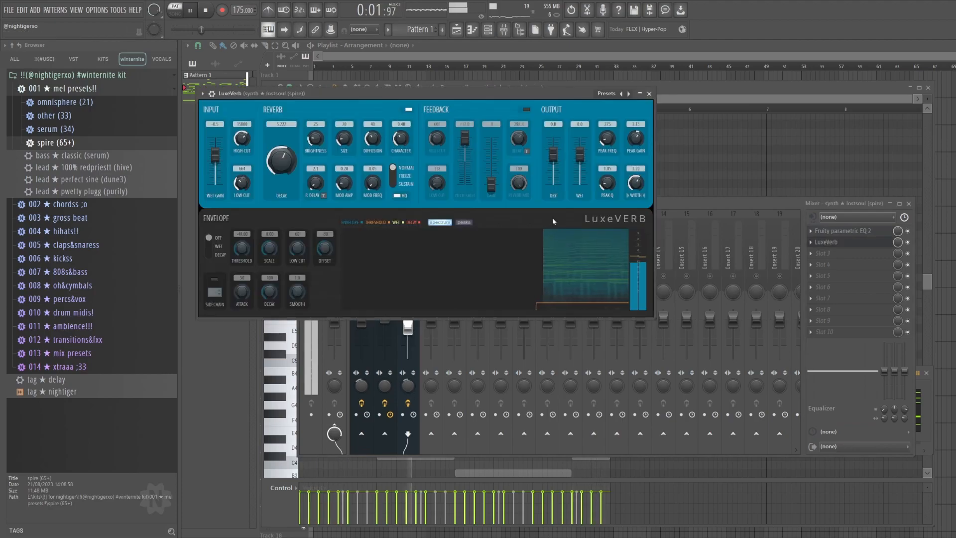
{"action": "left_click", "coordinate": [649, 94]}
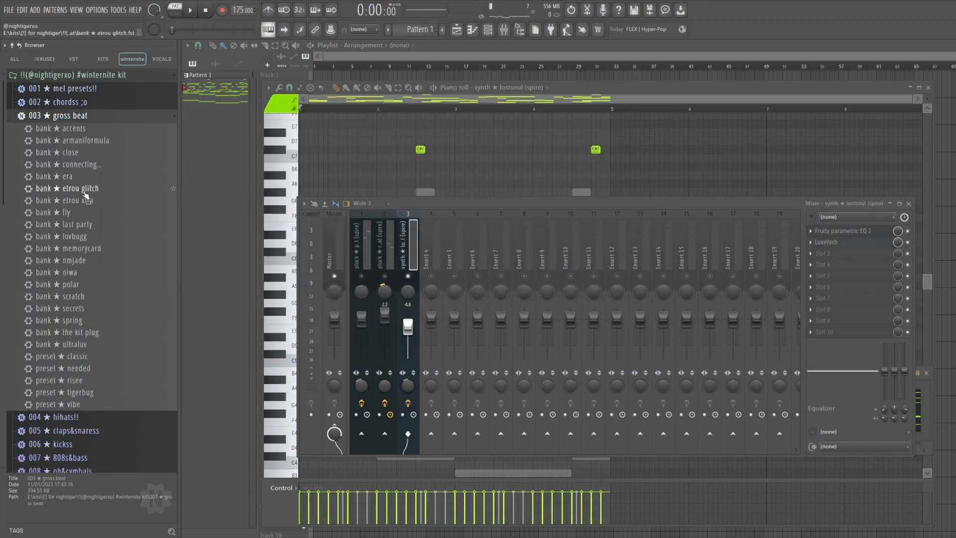
Step: Load the Gross Beat preset bank ★ etrou glitch onto the synth ★ lostsoul track and try its slots, including time slot Hold
{"action": "key", "text": "space"}
{"action": "left_click_drag", "start_coordinate": [85, 193], "coordinate": [870, 306]}
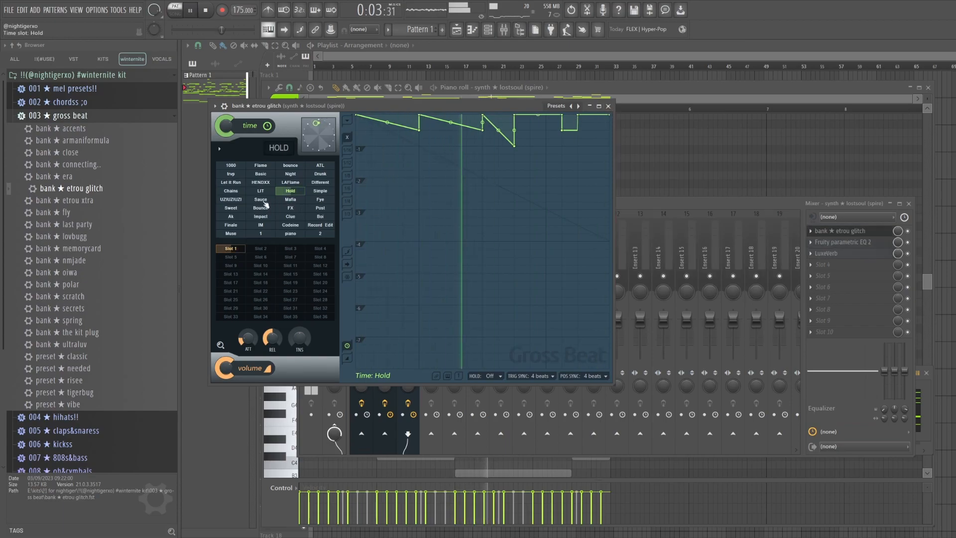
{"action": "left_click", "coordinate": [236, 250]}
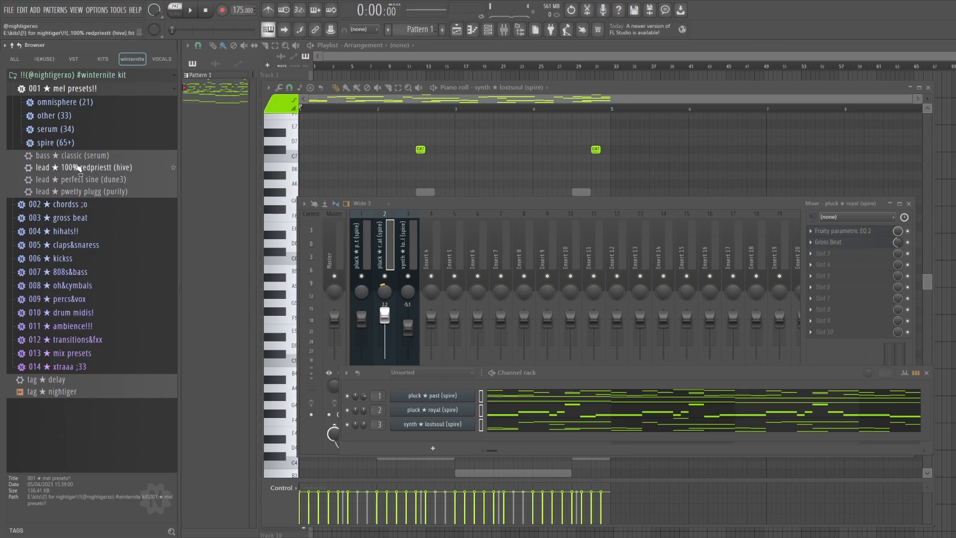
Step: Add the lead ★ 100% redpriestt (hive) preset as a fourth channel and open its empty piano roll
{"action": "left_click_drag", "start_coordinate": [78, 169], "coordinate": [378, 430]}
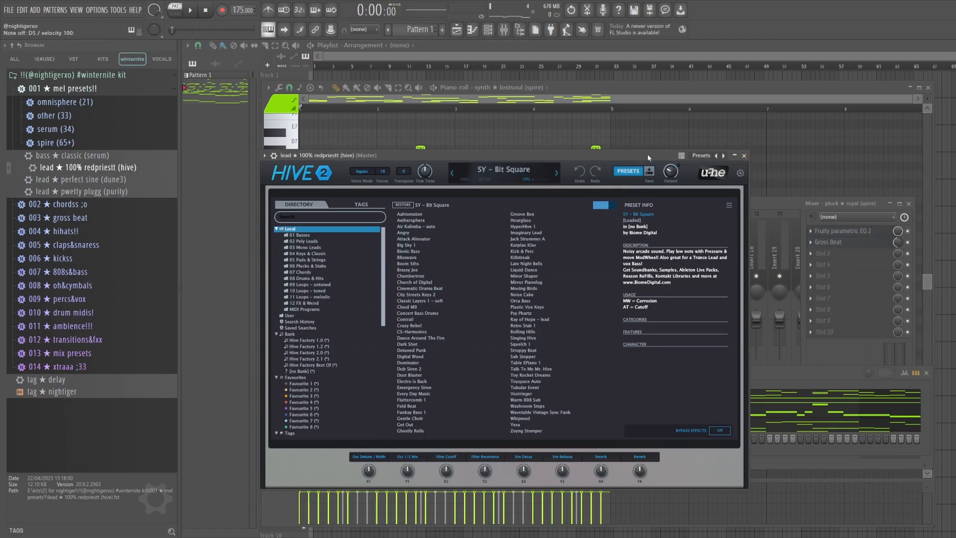
{"action": "left_click", "coordinate": [743, 155]}
{"action": "left_click", "coordinate": [537, 92]}
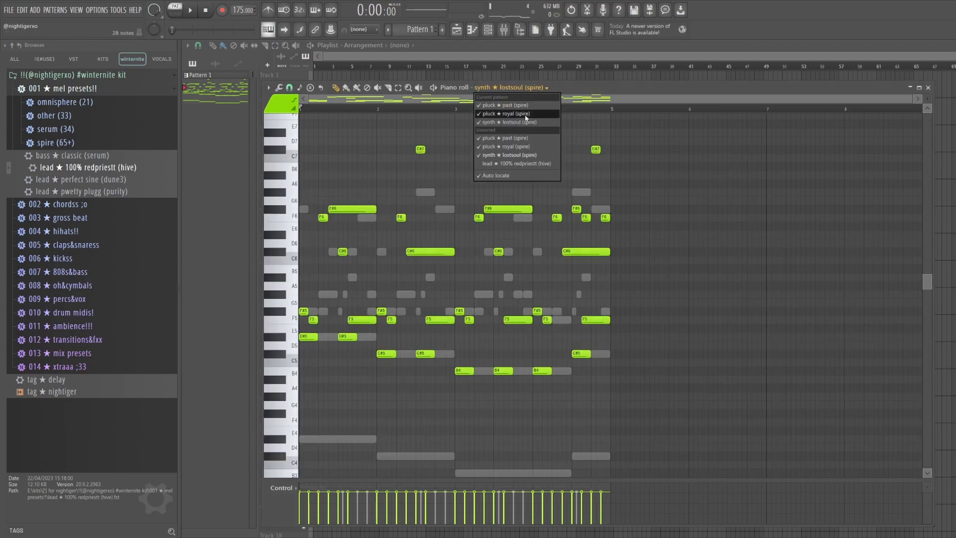
{"action": "left_click", "coordinate": [520, 163]}
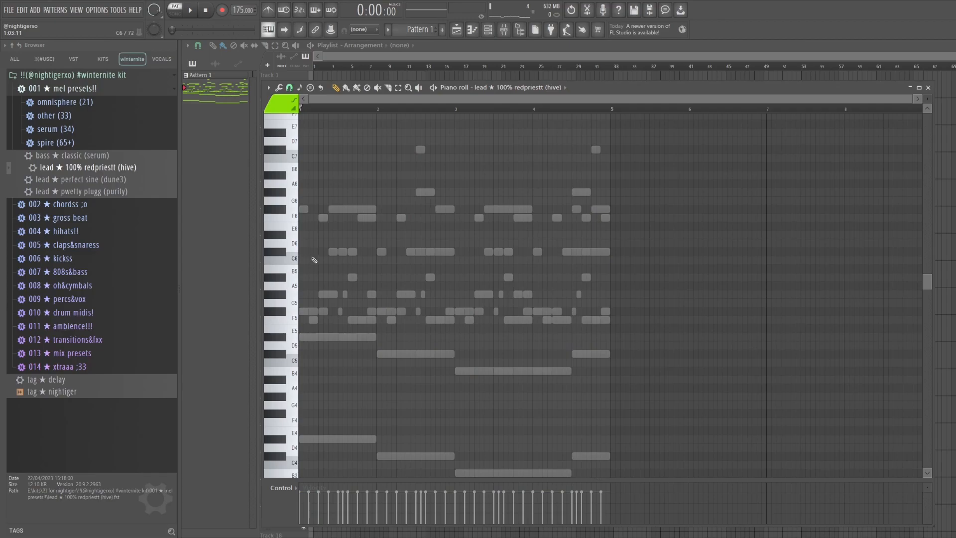
Step: Draw a bar 1 lead melody with F#5, F5, F#6, F6 and a lengthened G#5, and repeat it in bar 2
{"action": "key", "text": "space"}
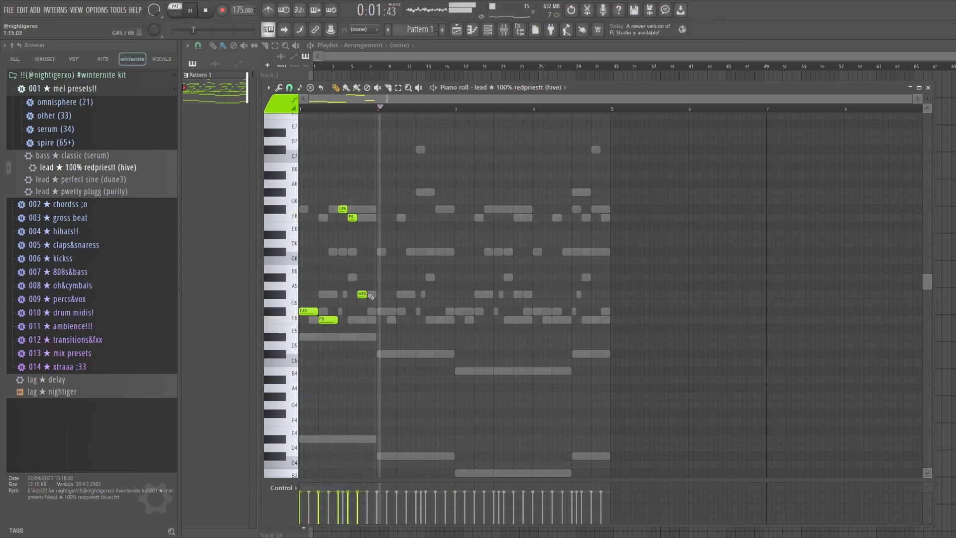
{"action": "key", "text": "space"}
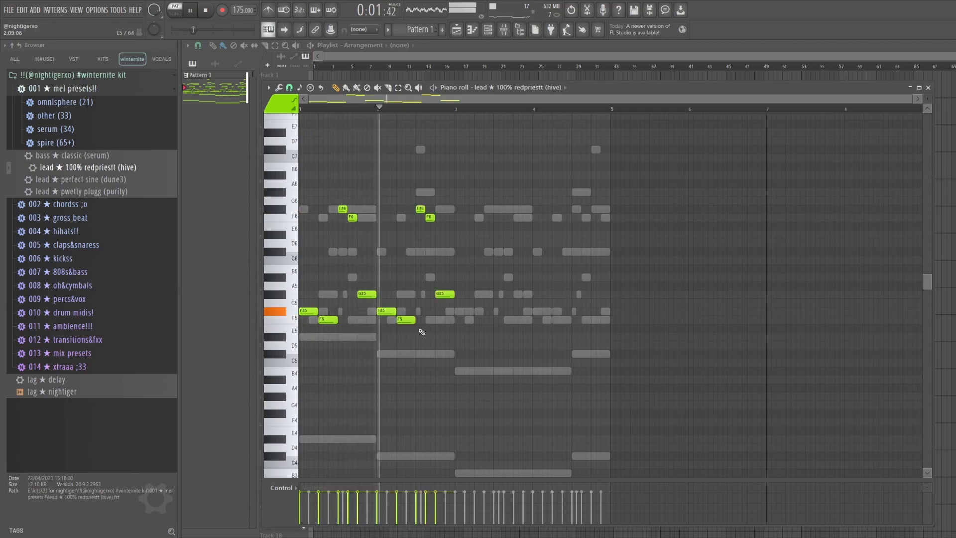
{"action": "key", "text": "space"}
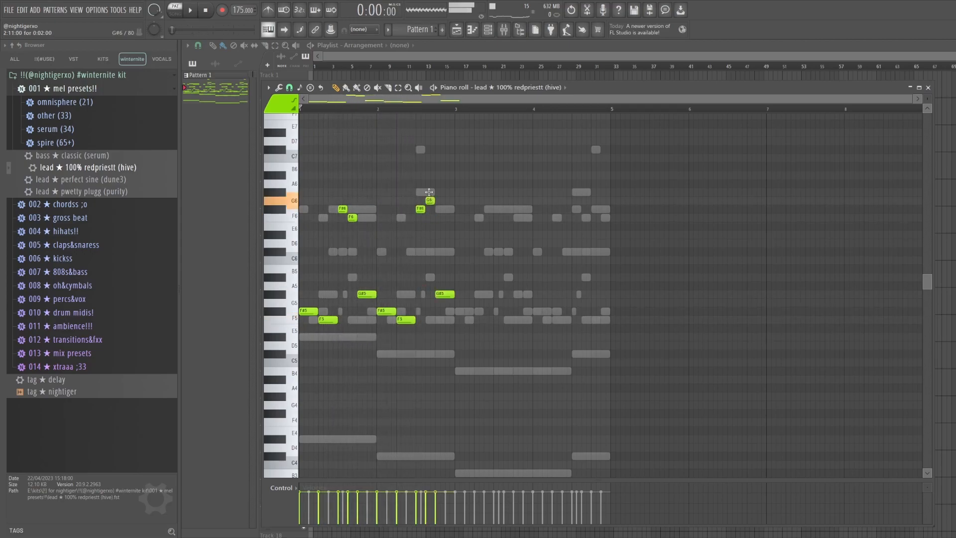
Step: Change the end of bar 2's lead melody to G#6, C6 and C#6, and duplicate both bars into bars 3 and 4
{"action": "left_click_drag", "start_coordinate": [434, 257], "coordinate": [436, 258]}
{"action": "key", "text": "space"}
{"action": "left_click", "coordinate": [448, 253]}
{"action": "right_click", "coordinate": [448, 293]}
{"action": "key", "text": "ctrl+b"}
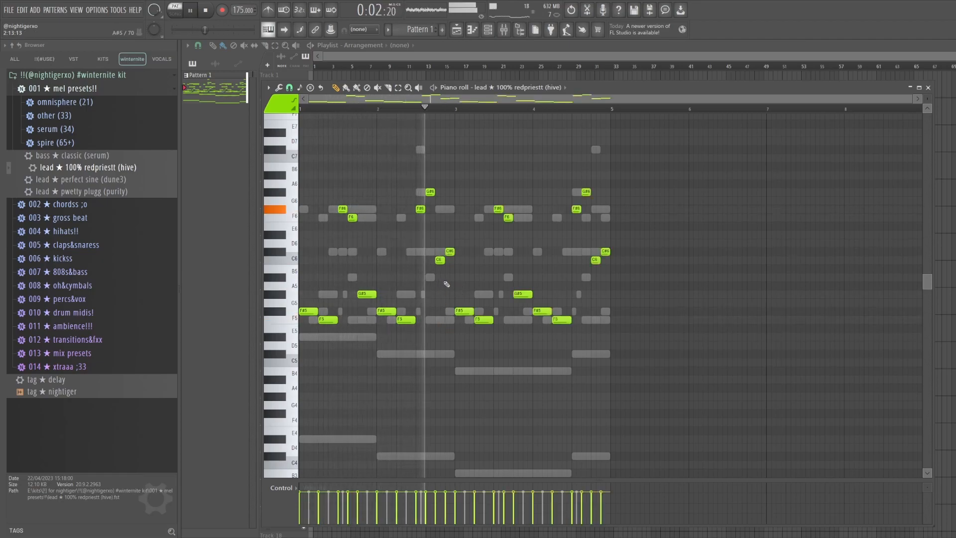
Step: Lower the C6 lead note near the end of bar 2 and play the pattern back
{"action": "key", "text": "space"}
{"action": "left_click_drag", "start_coordinate": [439, 260], "coordinate": [438, 274]}
{"action": "key", "text": "space"}
Step: Route the lead ★ 100% redpriestt channel to mixer track 4
{"action": "key", "text": "F9"}
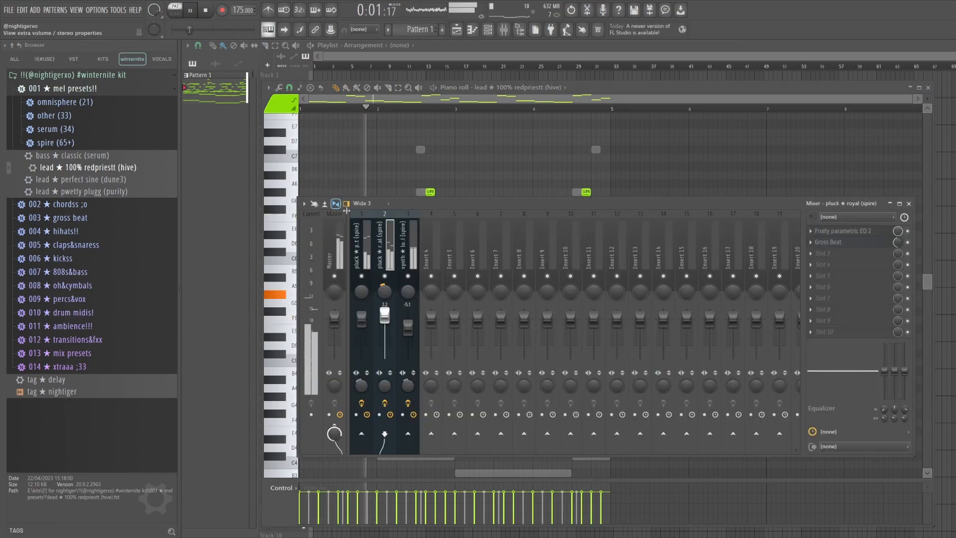
{"action": "key", "text": "F6"}
{"action": "key", "text": "ctrl+l"}
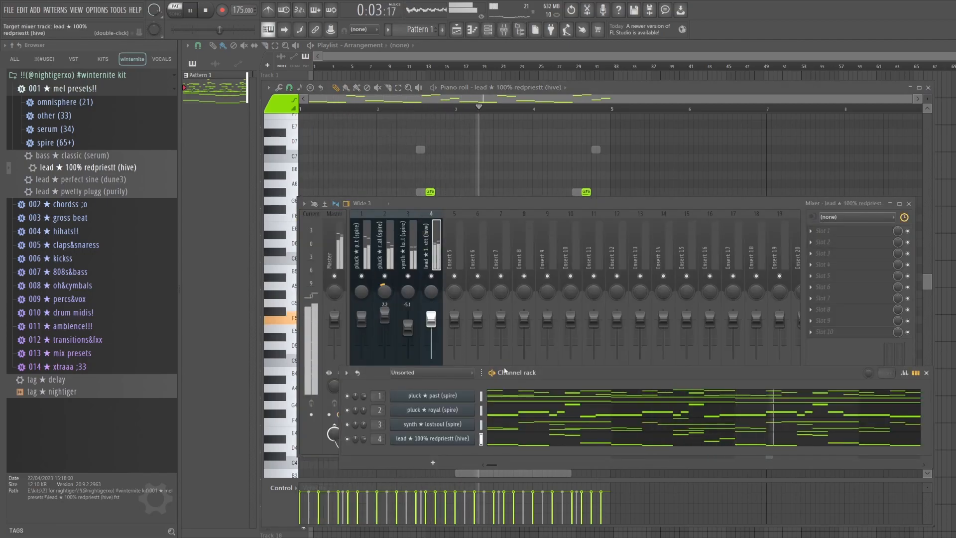
Step: Add Fruity Parametric EQ 2 to the lead ★ 100% redpriestt mixer track and apply a low-cut preset
{"action": "left_click", "coordinate": [826, 233]}
{"action": "key", "text": "F8"}
{"action": "type", "text": "eq"}
{"action": "left_click", "coordinate": [125, 220]}
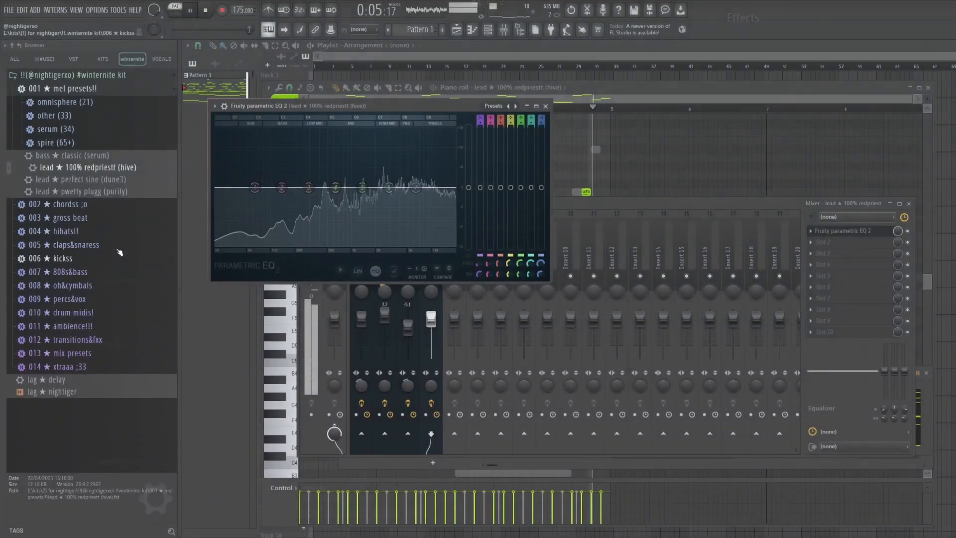
{"action": "left_click", "coordinate": [491, 106]}
{"action": "left_click", "coordinate": [518, 154]}
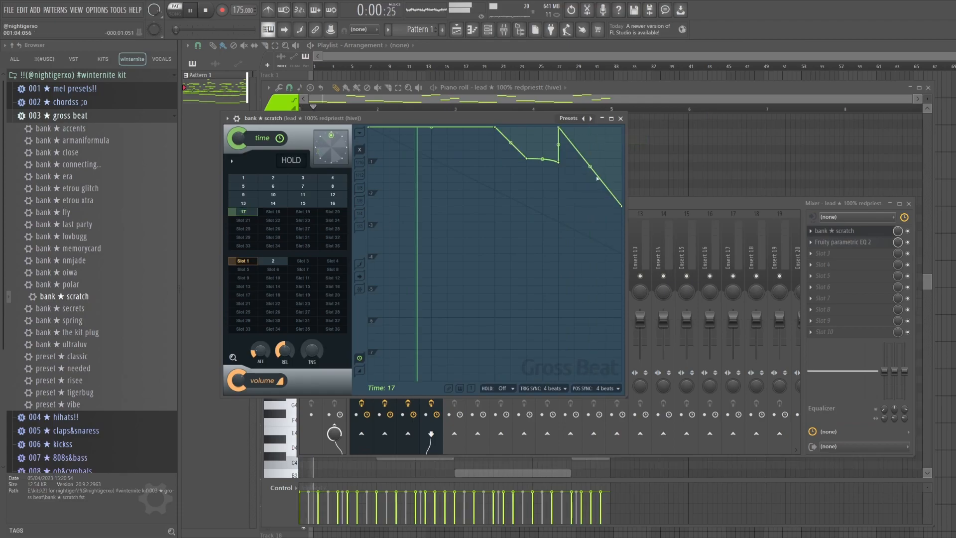
Step: Use time slot 17 of the bank ★ scratch Gross Beat on the lead track and raise the end point of its curve
{"action": "key", "text": "space"}
{"action": "key", "text": "space"}
{"action": "left_click_drag", "start_coordinate": [623, 207], "coordinate": [623, 191]}
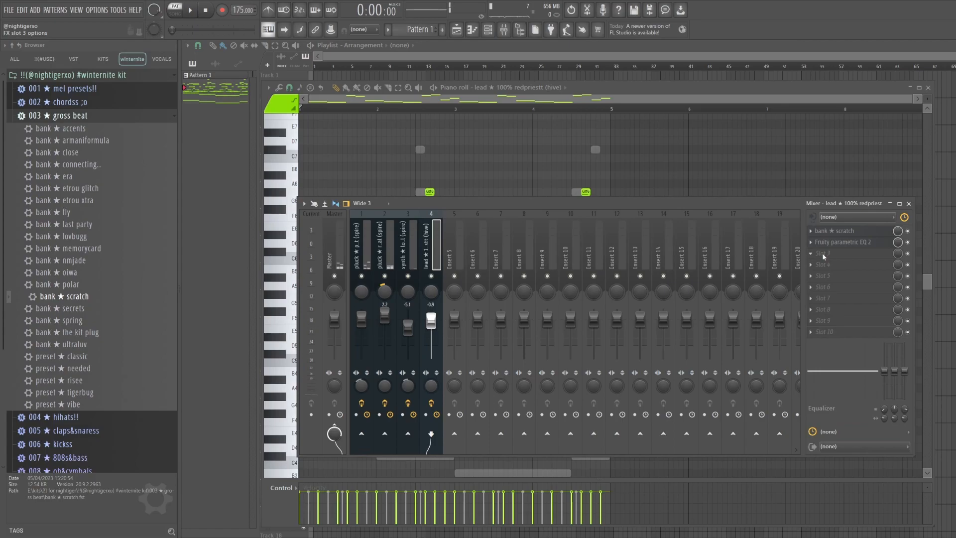
Step: Add Kickstart 2 to slot 3 of the lead track, set its rate to 1/2 and close the plugin window
{"action": "left_click", "coordinate": [825, 256]}
{"action": "type", "text": "kick"}
{"action": "left_click", "coordinate": [791, 249]}
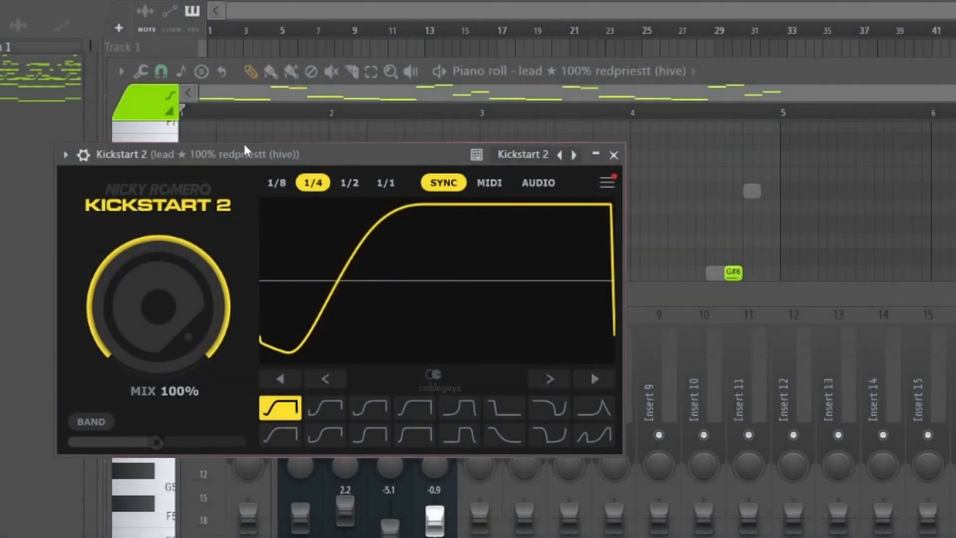
{"action": "left_click_drag", "start_coordinate": [326, 155], "coordinate": [613, 128]}
{"action": "key", "text": "space"}
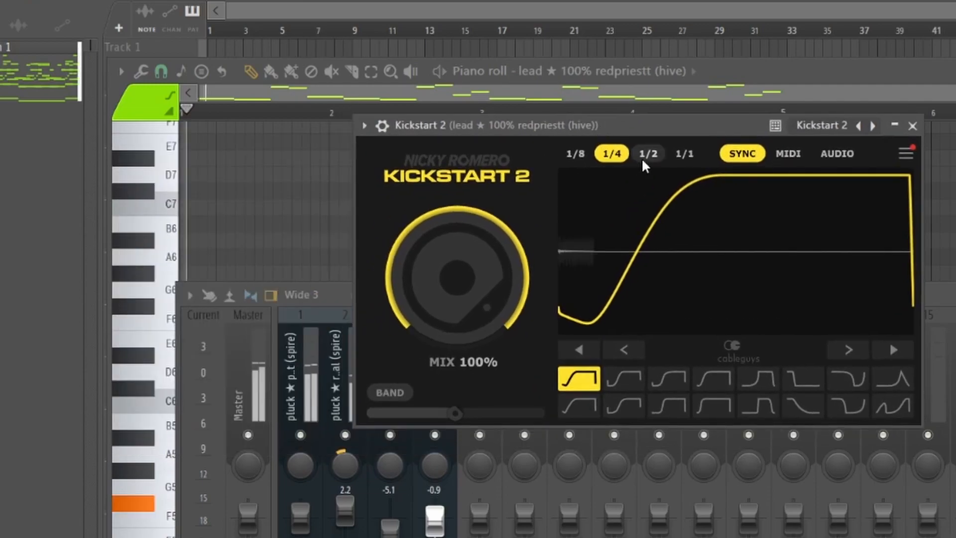
{"action": "left_click", "coordinate": [649, 153]}
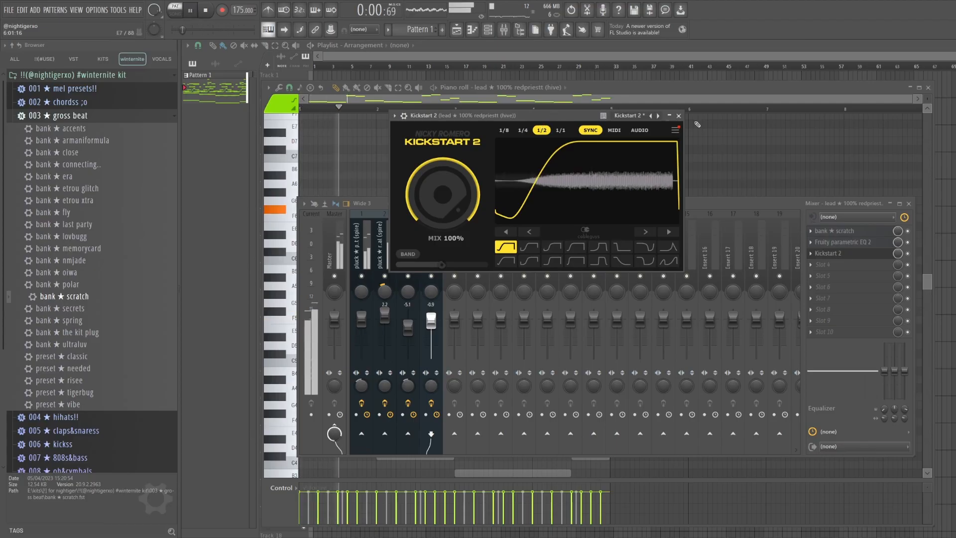
{"action": "left_click", "coordinate": [678, 115]}
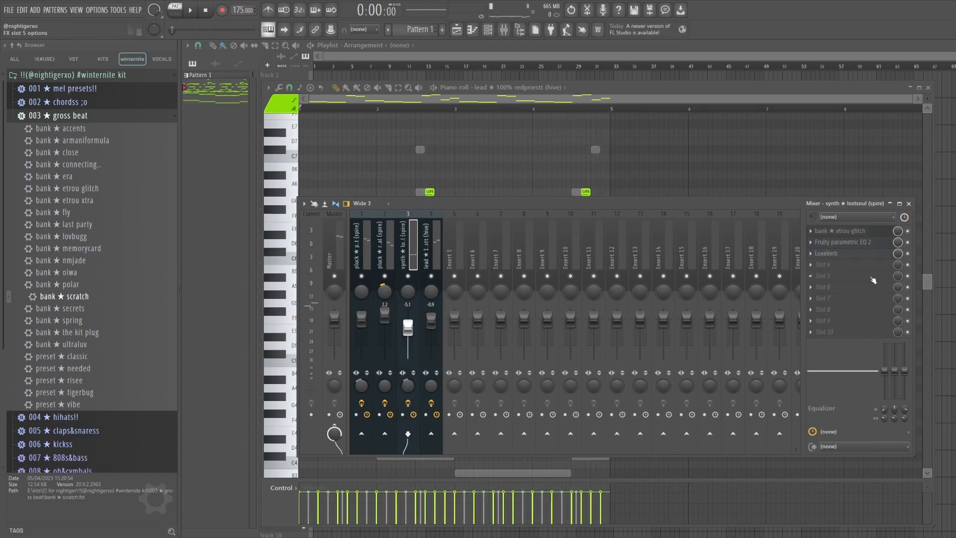
Step: Add Kickstart 2 to slot 4 of the synth ★ lostsoul mixer track
{"action": "middle_click", "coordinate": [826, 265]}
{"action": "type", "text": "kick"}
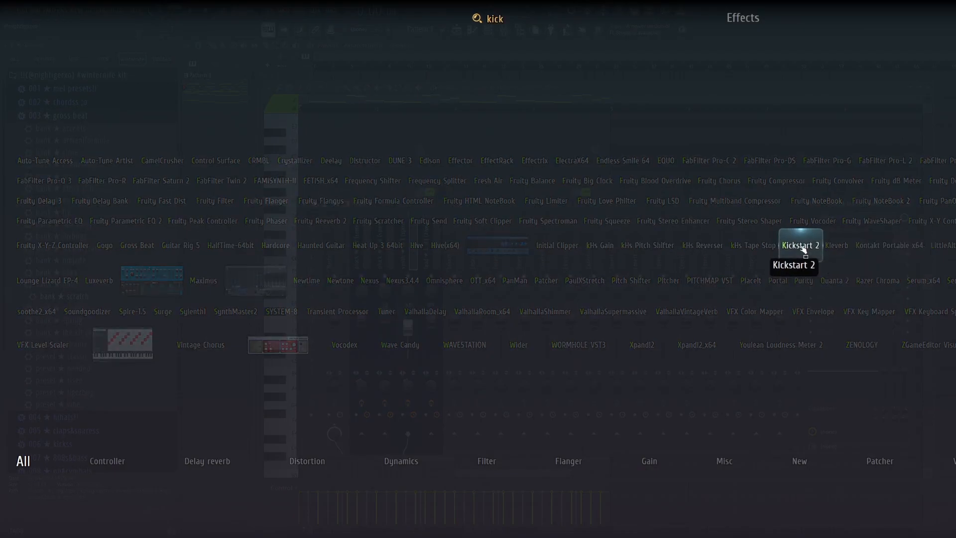
{"action": "left_click", "coordinate": [801, 246]}
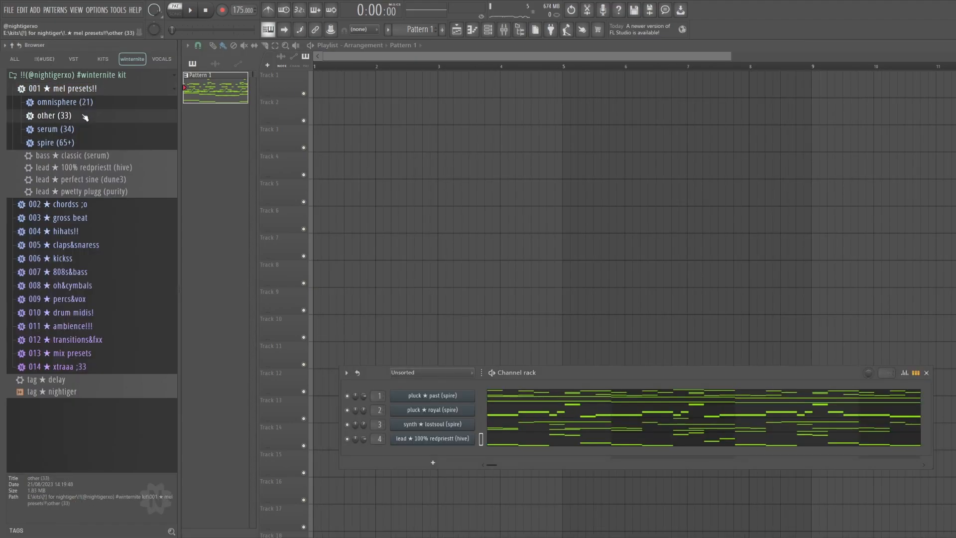
Step: Add the bass ★ past i (serum) preset as a channel and copy the D#4, C#4, B3 and C#4 bass notes from pluck ★ past into it
{"action": "left_click", "coordinate": [82, 130]}
{"action": "scroll", "coordinate": [87, 134], "scroll_direction": "down", "scroll_amount": 3}
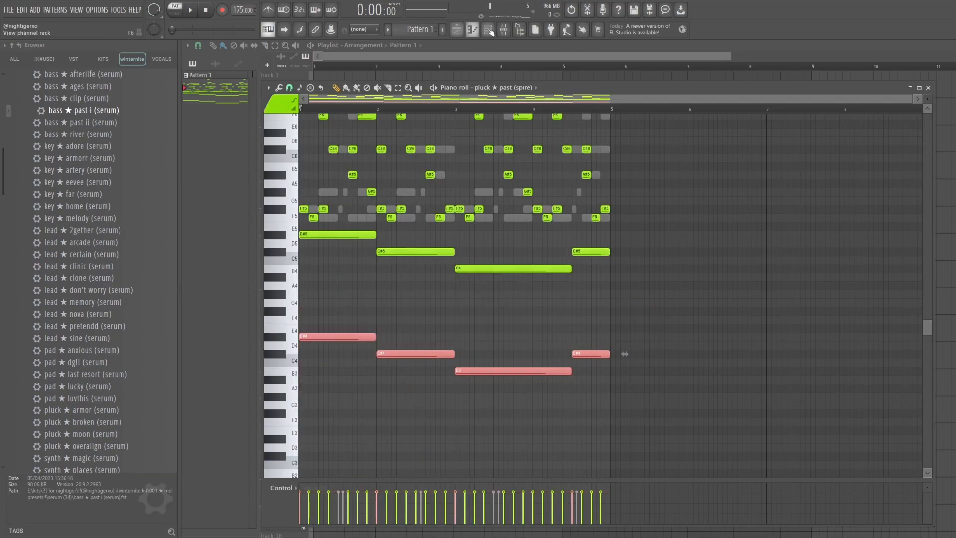
{"action": "left_click", "coordinate": [490, 31]}
{"action": "left_click", "coordinate": [489, 30]}
{"action": "left_click", "coordinate": [505, 88]}
{"action": "left_click", "coordinate": [516, 180]}
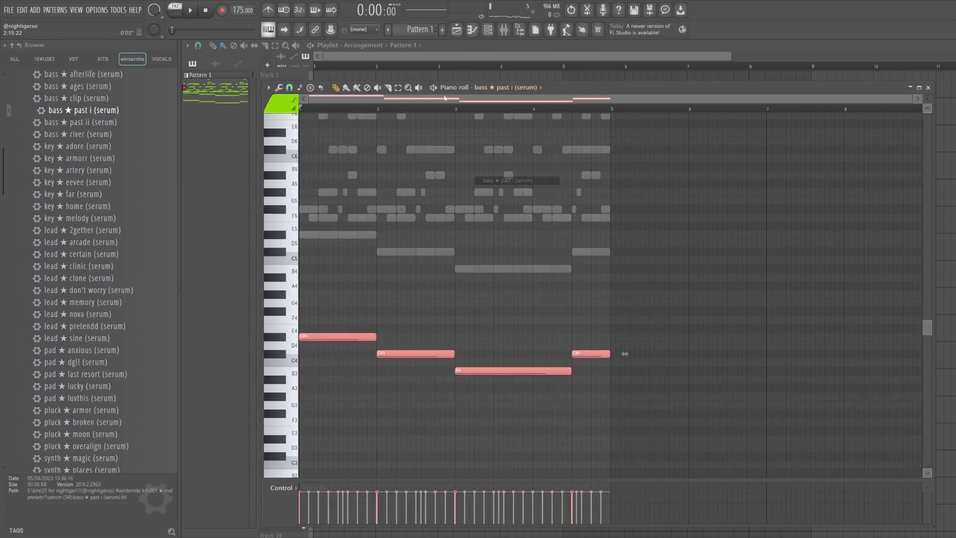
Step: Play the pattern with the new bass and route the bass ★ past i channel to mixer track 5
{"action": "key", "text": "space"}
{"action": "key", "text": "F6"}
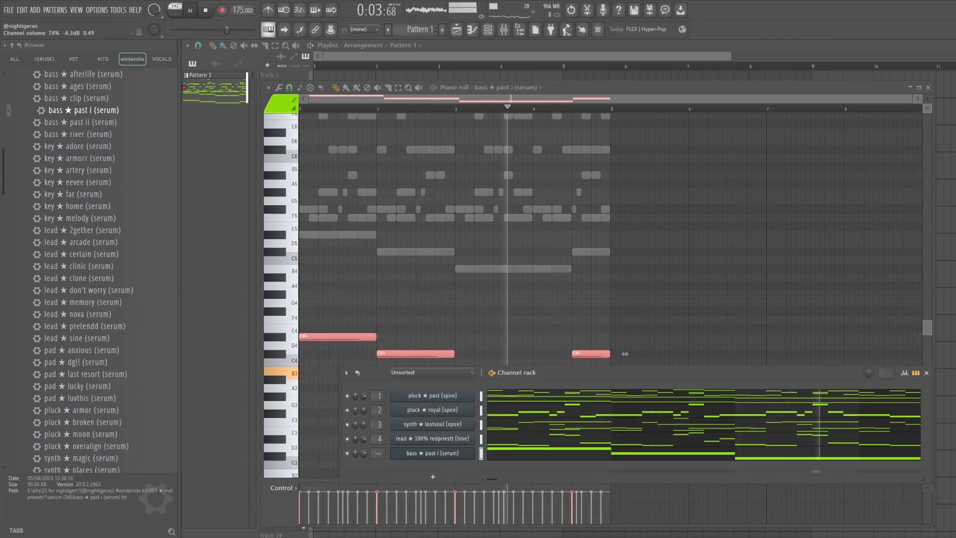
{"action": "key", "text": "F6"}
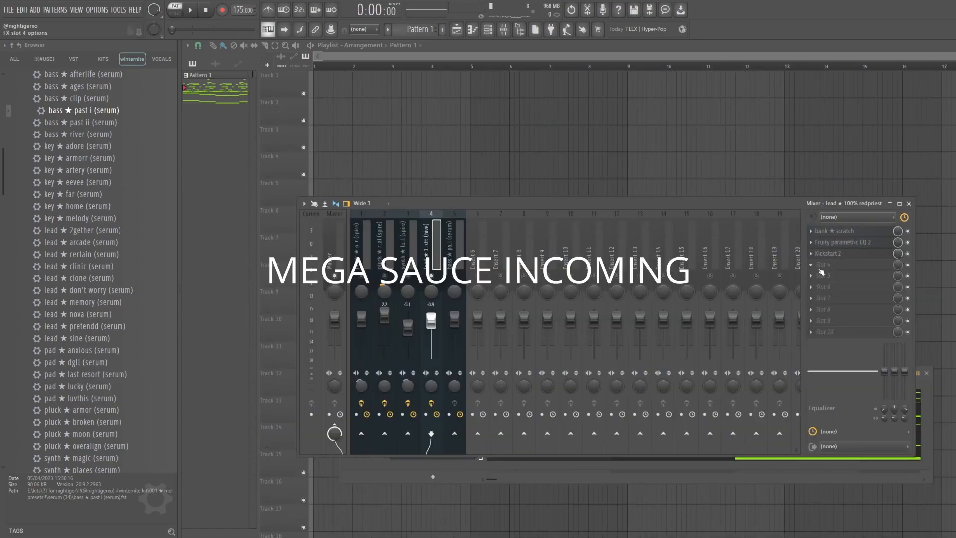
Step: Add Fruity Delay 3 to slot 4 of the lead ★ 100% redpriestt mixer track
{"action": "right_click", "coordinate": [819, 268]}
{"action": "type", "text": "y 3"}
{"action": "left_click", "coordinate": [45, 200]}
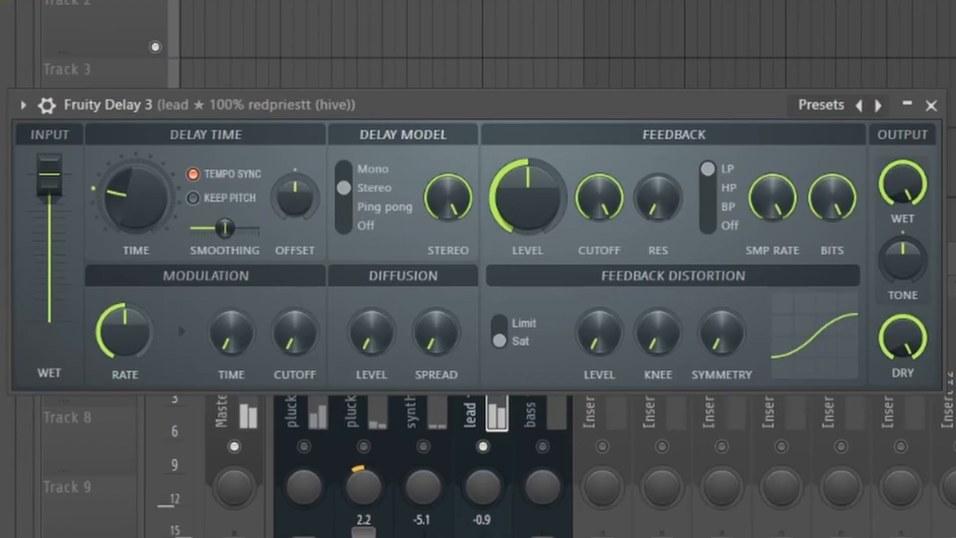
Step: Turn the time offset of Fruity Delay 3 below centre and lower its wet output on the lead ★ 100% redpriestt mixer track
{"action": "mouse_move", "coordinate": [131, 189]}
{"action": "left_mouse_down"}
{"action": "mouse_move", "coordinate": [131, 172]}
{"action": "mouse_move", "coordinate": [131, 189]}
{"action": "left_mouse_up"}
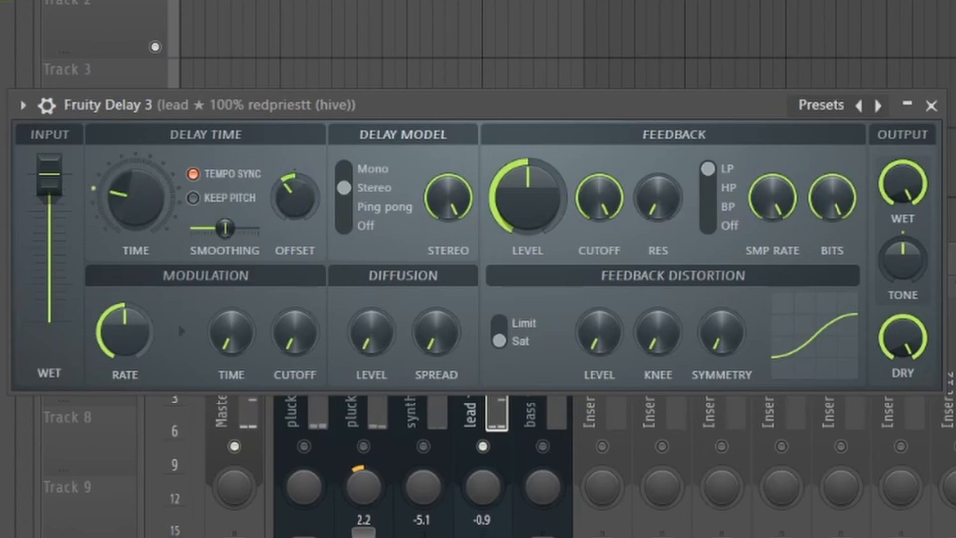
{"action": "left_click_drag", "start_coordinate": [925, 185], "coordinate": [903, 205]}
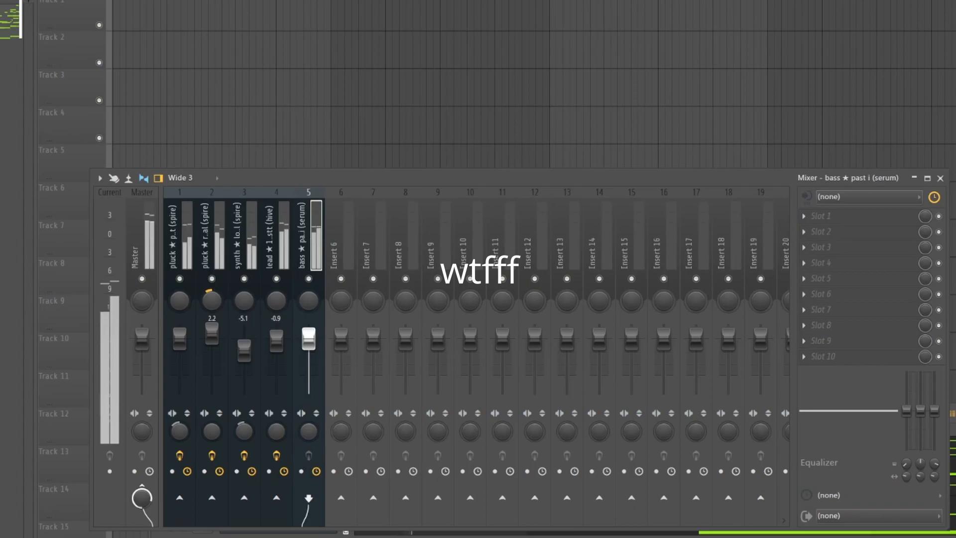
{"action": "left_click", "coordinate": [271, 248]}
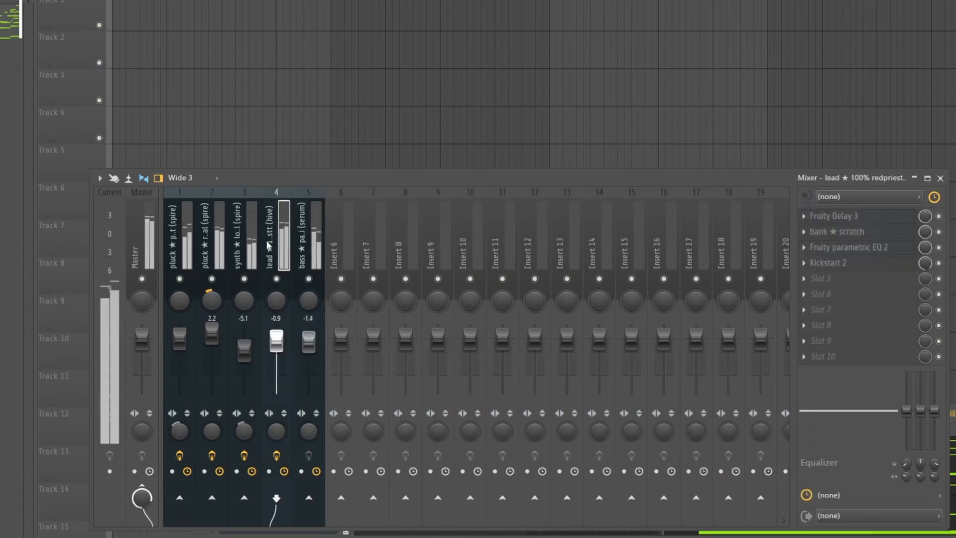
{"action": "left_click", "coordinate": [817, 216]}
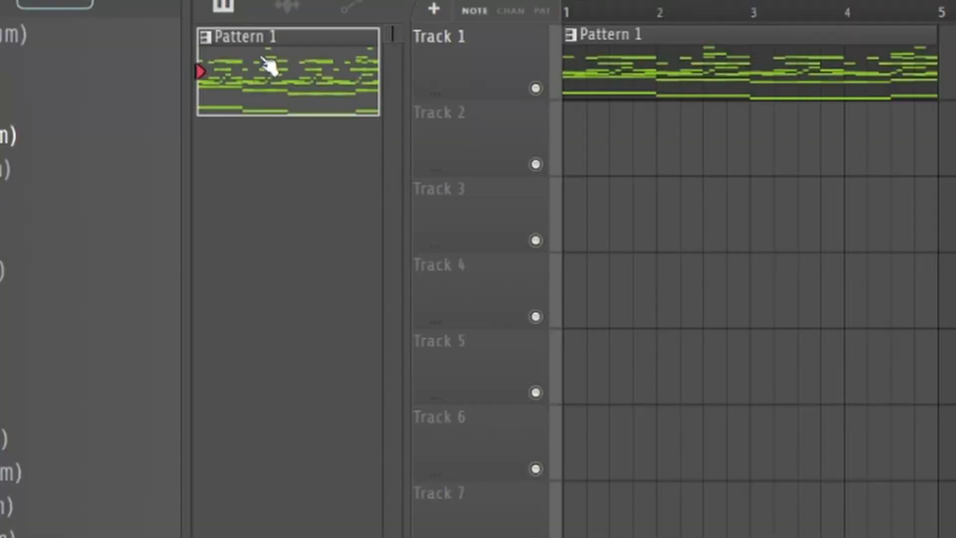
Step: Split Pattern 1 into separate patterns by channel and remove the Pattern 1 clip from the playlist
{"action": "right_click", "coordinate": [278, 81]}
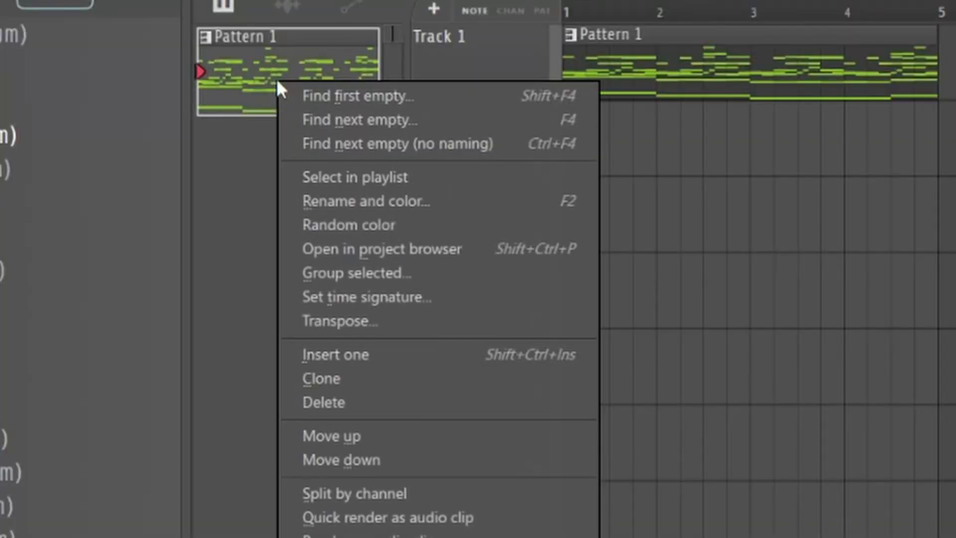
{"action": "left_click", "coordinate": [354, 493]}
{"action": "right_click", "coordinate": [817, 74]}
{"action": "left_click", "coordinate": [314, 88]}
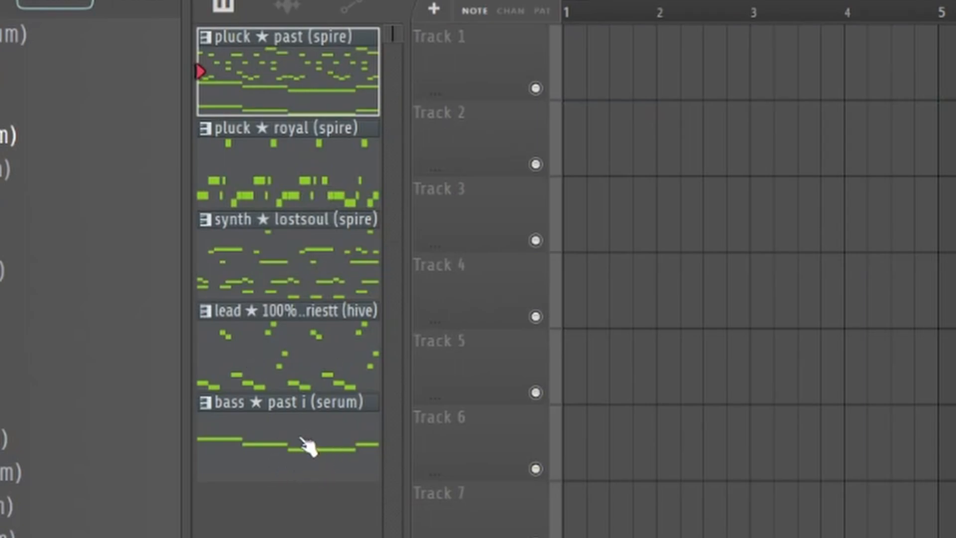
Step: Place the five split patterns on Tracks 1 to 5 from bar 1 and duplicate them three times to fill 16 bars
{"action": "left_click", "coordinate": [306, 444]}
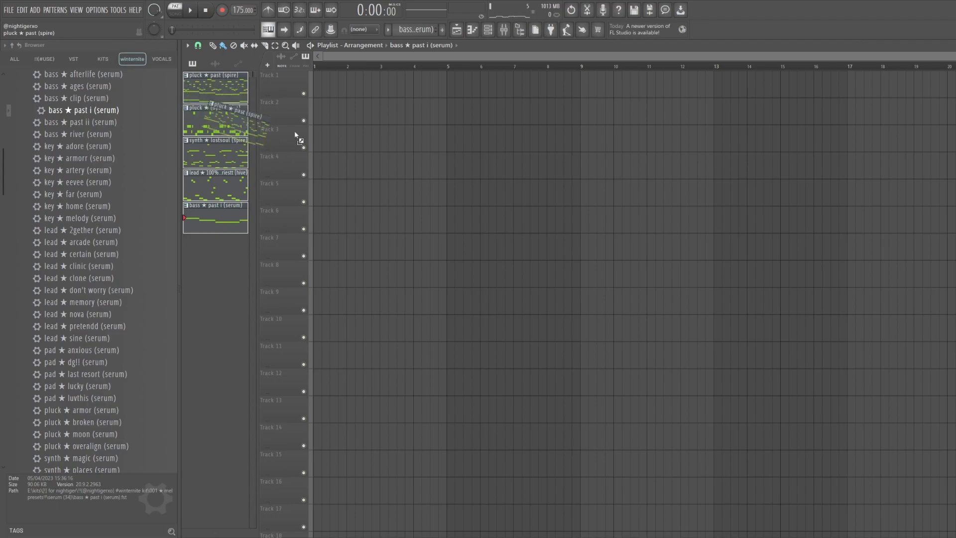
{"action": "left_click_drag", "start_coordinate": [294, 131], "coordinate": [310, 93]}
{"action": "key", "text": "ctrl+b"}
{"action": "key", "text": "ctrl+b"}
{"action": "key", "text": "ctrl+b"}
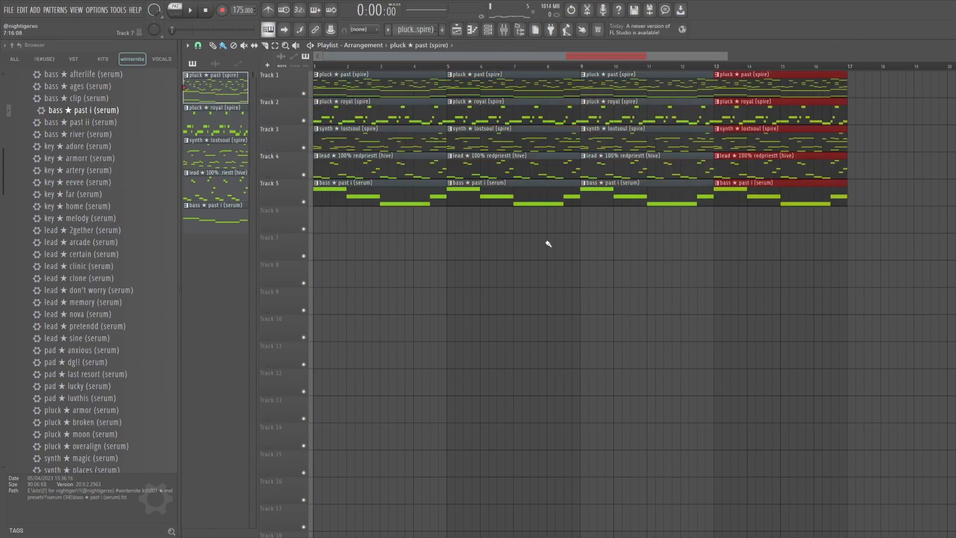
Step: Delete the bass ★ past i clips starting at bars 9 and 13 on Track 5 and select the remaining clips from bar 9 onward
{"action": "scroll", "coordinate": [514, 248], "scroll_direction": "down", "scroll_amount": 2}
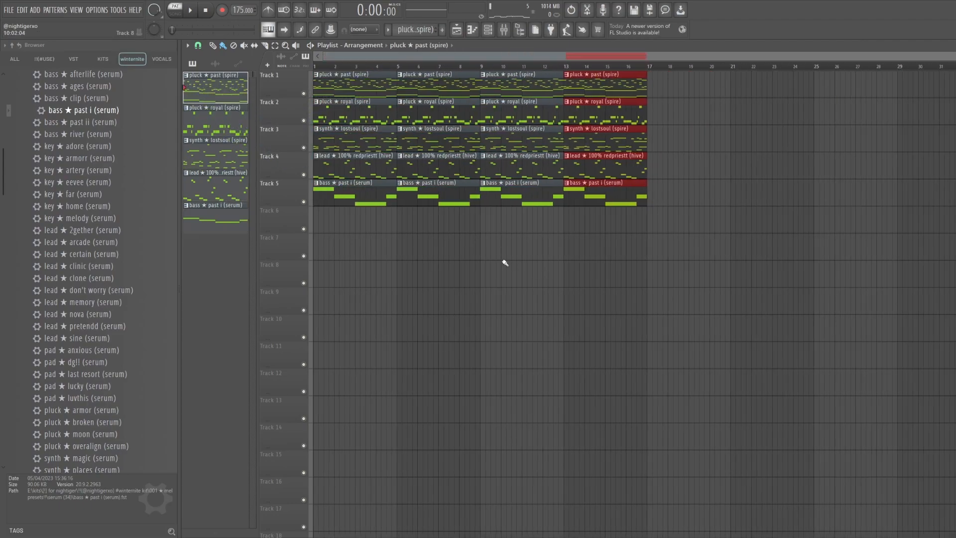
{"action": "right_click", "coordinate": [505, 250]}
{"action": "right_click", "coordinate": [521, 194]}
{"action": "right_click", "coordinate": [605, 194]}
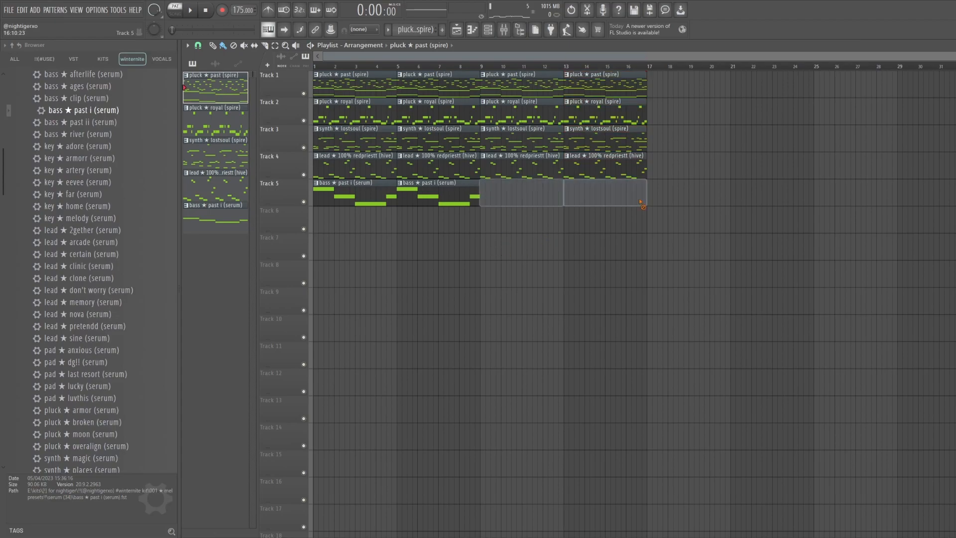
{"action": "left_click_drag", "start_coordinate": [662, 259], "coordinate": [528, 68]}
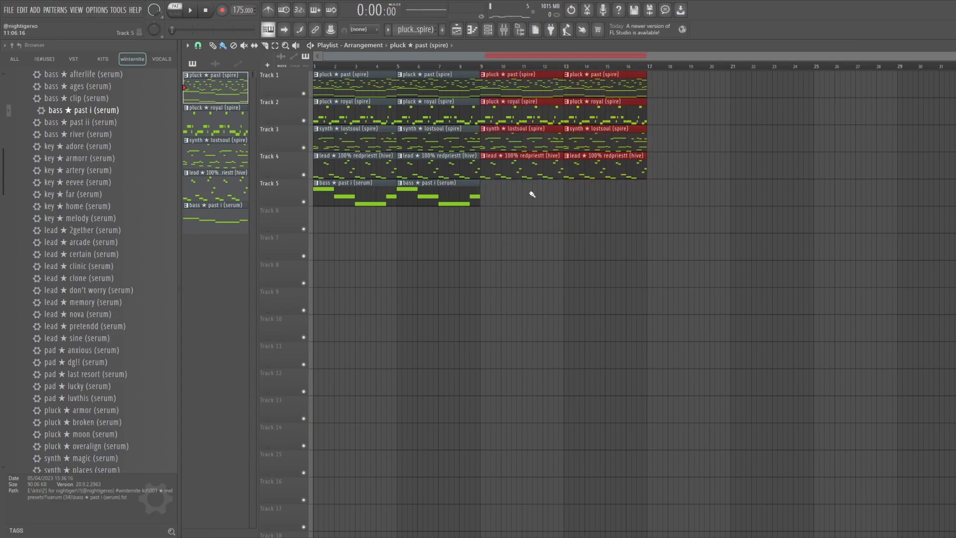
Step: Add the .hh ★ redpriest sample from the 004 ★ hihats!! folder as a new channel
{"action": "left_click", "coordinate": [488, 30]}
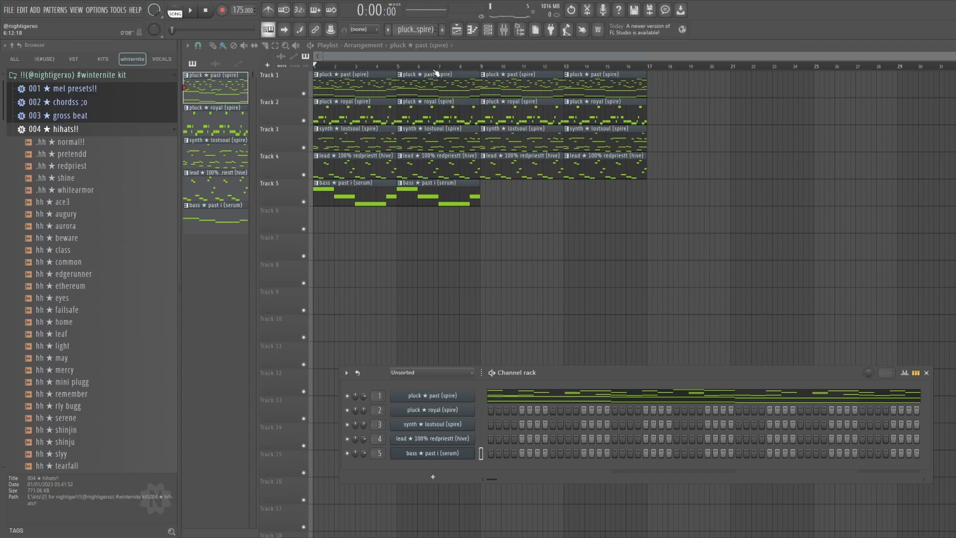
{"action": "left_click", "coordinate": [90, 167]}
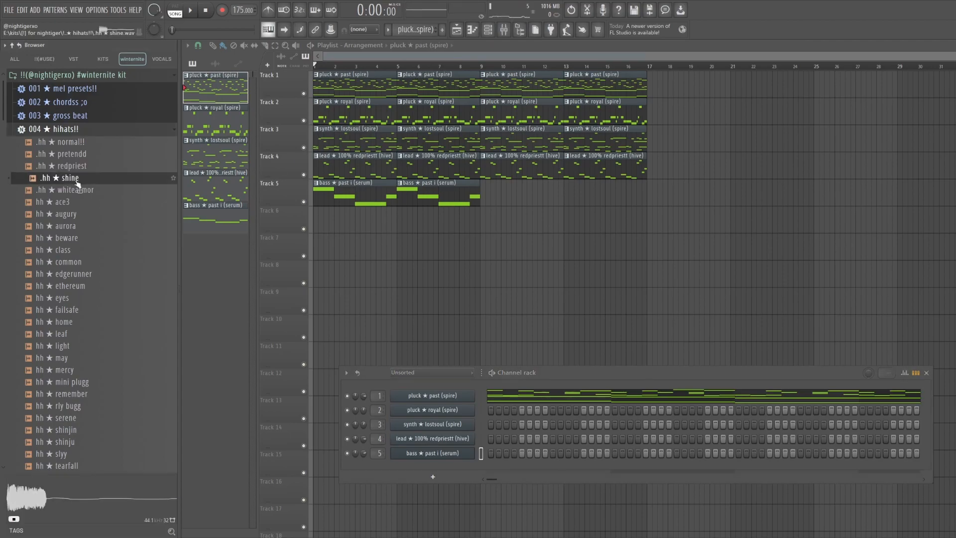
{"action": "key", "text": "space"}
{"action": "left_click_drag", "start_coordinate": [84, 168], "coordinate": [425, 467]}
{"action": "left_click_drag", "start_coordinate": [425, 467], "coordinate": [429, 469]}
Step: Audition samples from 005 ★ claps&snaress against the playing song and add clap ★ negative as a channel
{"action": "left_click", "coordinate": [110, 146]}
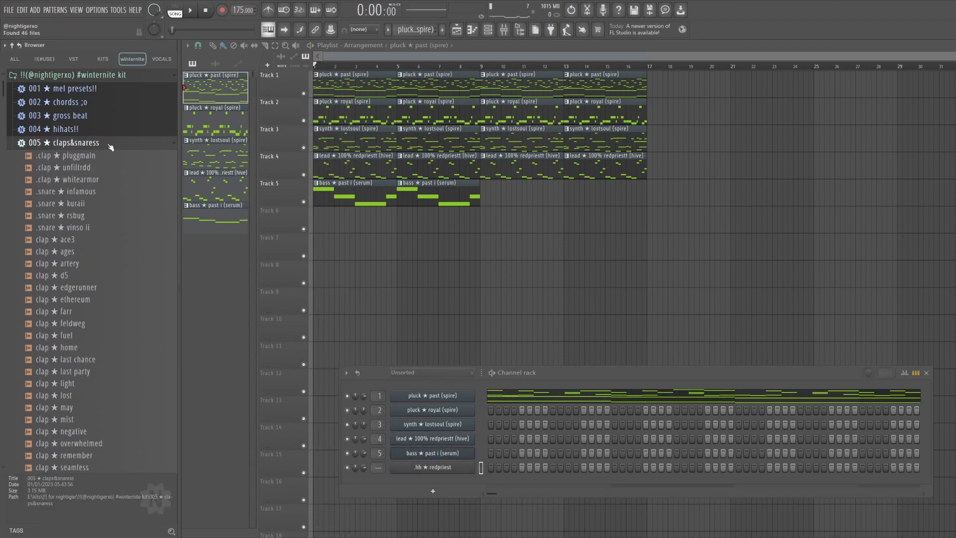
{"action": "scroll", "coordinate": [116, 249], "scroll_direction": "down", "scroll_amount": 3}
{"action": "key", "text": "space"}
{"action": "left_click", "coordinate": [92, 264]}
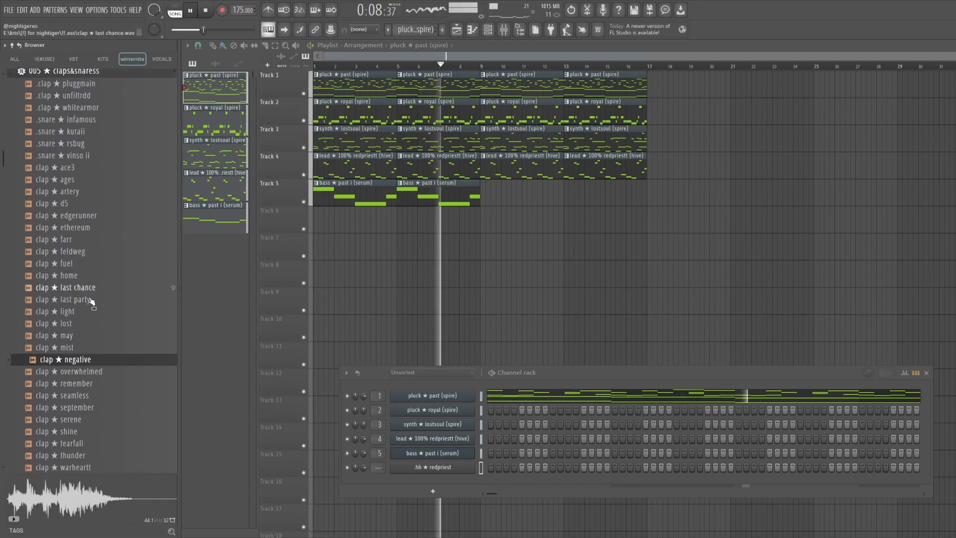
{"action": "left_click_drag", "start_coordinate": [95, 364], "coordinate": [394, 488]}
{"action": "key", "text": "space"}
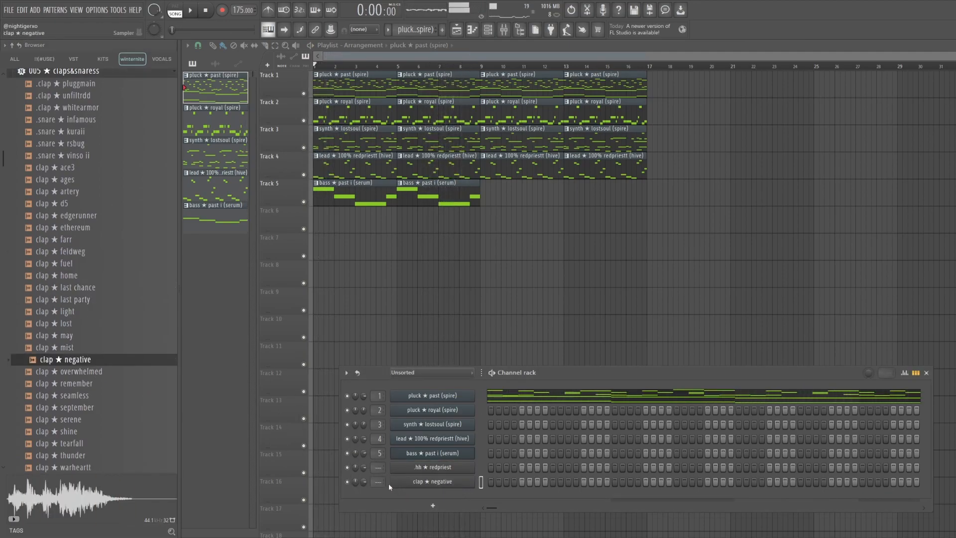
Step: Audition samples in 007 ★ 808s&bass and add .short ★ topclass and .short ★ elxnce as channels
{"action": "left_click", "coordinate": [120, 170]}
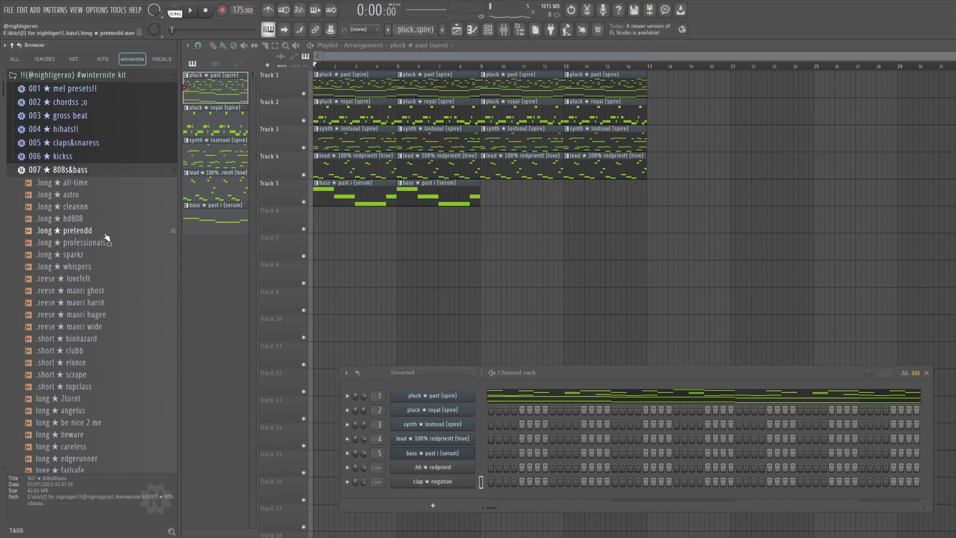
{"action": "scroll", "coordinate": [102, 302], "scroll_direction": "down", "scroll_amount": 2}
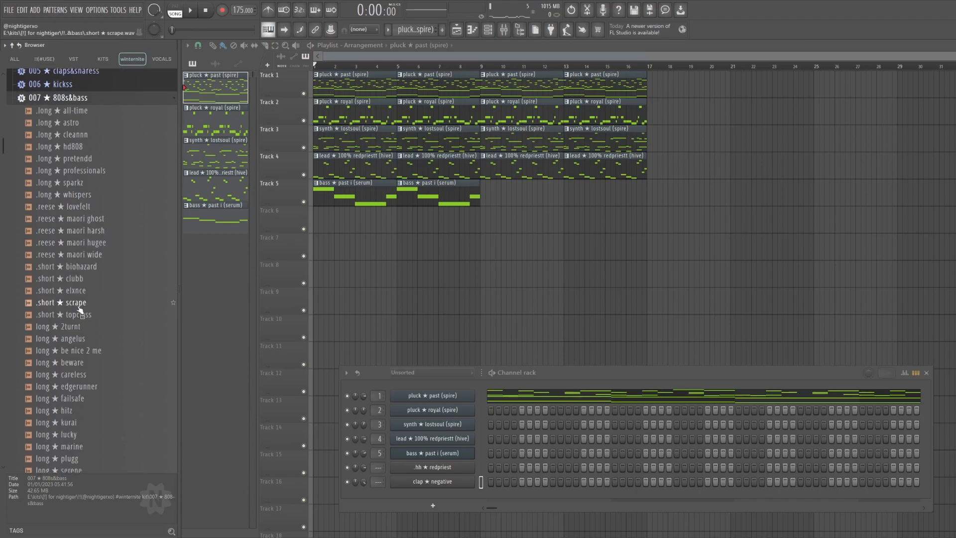
{"action": "left_click", "coordinate": [78, 314]}
{"action": "left_click", "coordinate": [80, 291]}
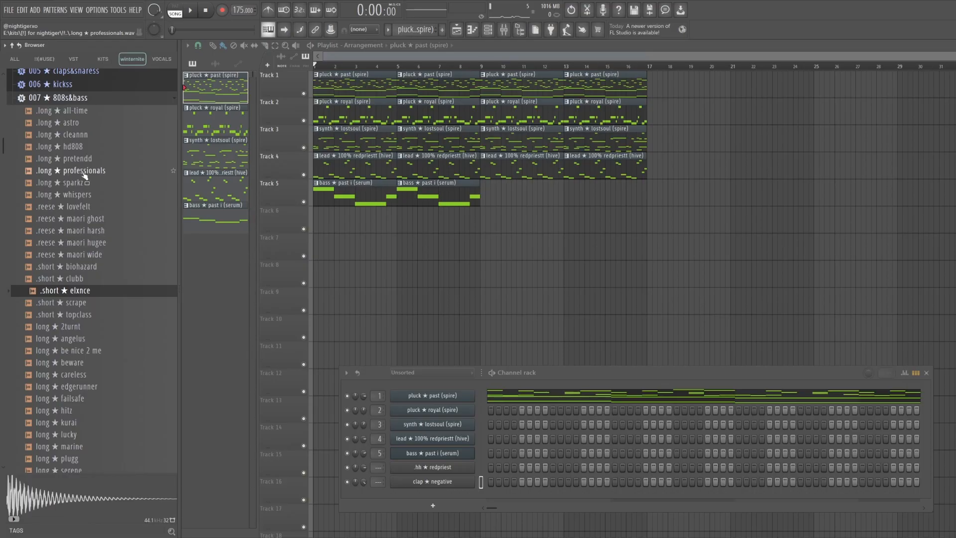
{"action": "left_click", "coordinate": [83, 172]}
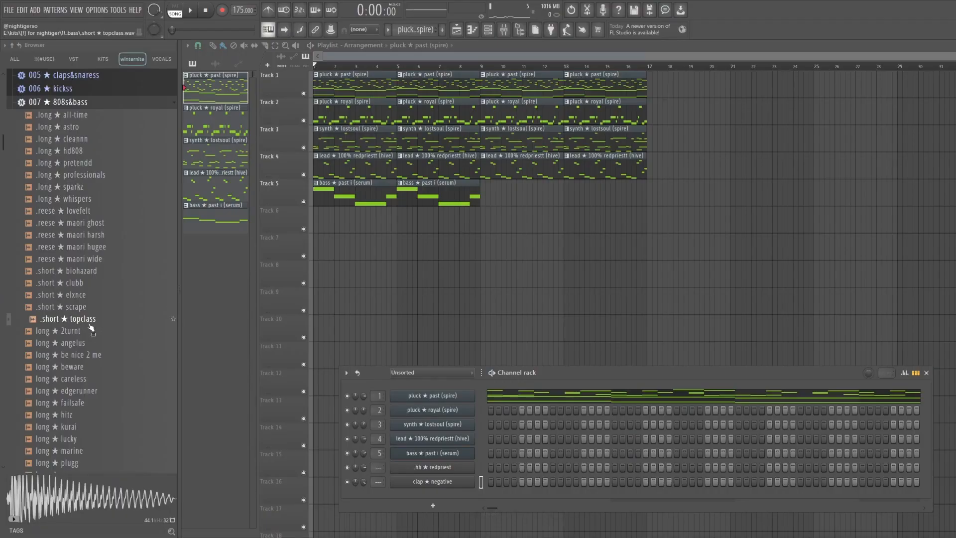
{"action": "left_click_drag", "start_coordinate": [75, 320], "coordinate": [433, 499]}
{"action": "left_click_drag", "start_coordinate": [81, 294], "coordinate": [428, 512]}
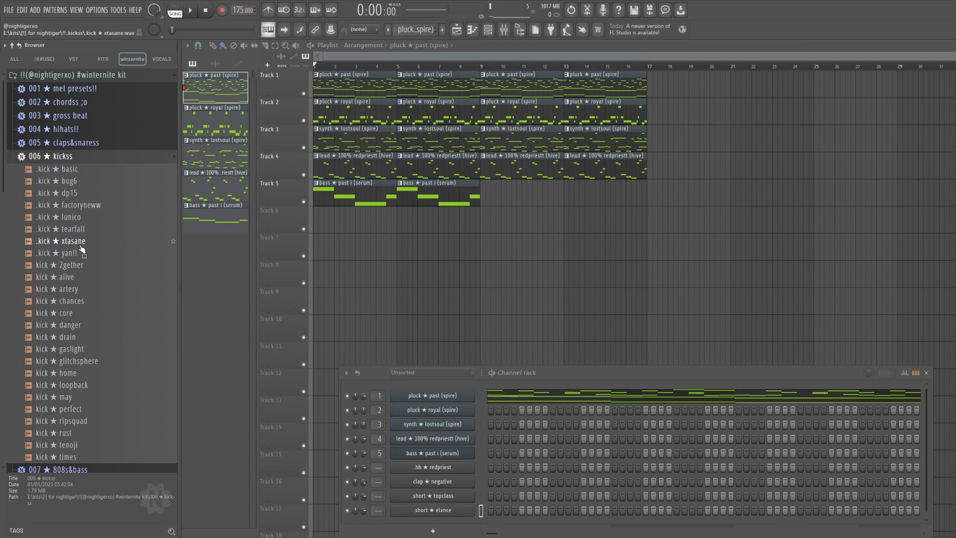
Step: Add the .snare ★ vinso ii sample from 005 ★ claps&snaress as a channel below clap ★ negative
{"action": "left_click", "coordinate": [79, 144]}
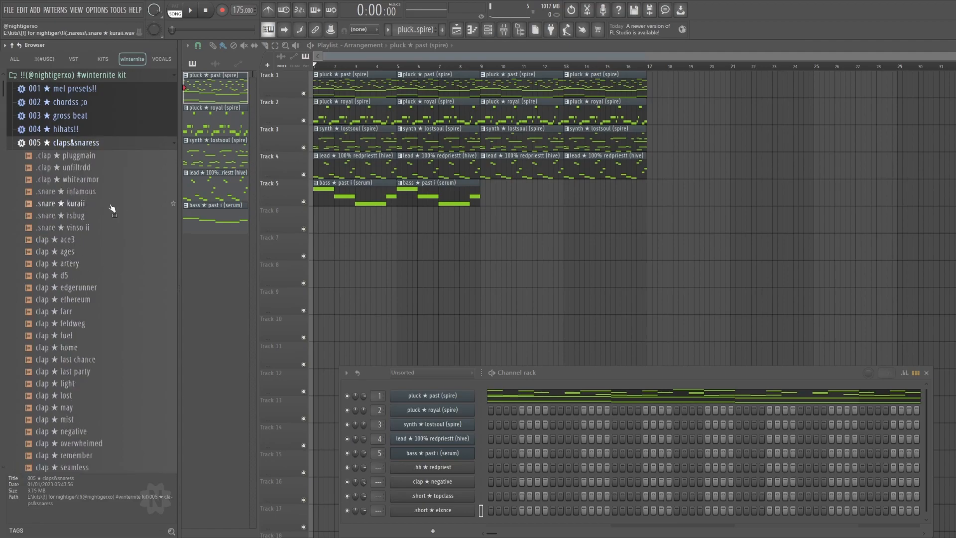
{"action": "left_click_drag", "start_coordinate": [75, 231], "coordinate": [424, 527]}
{"action": "left_click_drag", "start_coordinate": [425, 527], "coordinate": [427, 529]}
Step: Audition open hats from 008 ★ oh&cymbals with the song playing and add .oh ★ flashback as a channel
{"action": "left_click", "coordinate": [81, 188]}
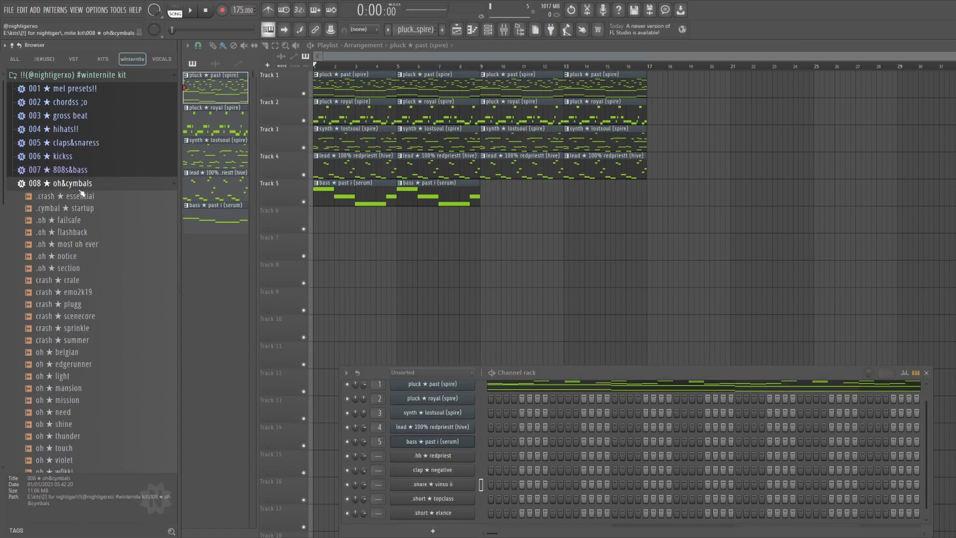
{"action": "key", "text": "space"}
{"action": "left_click", "coordinate": [74, 232]}
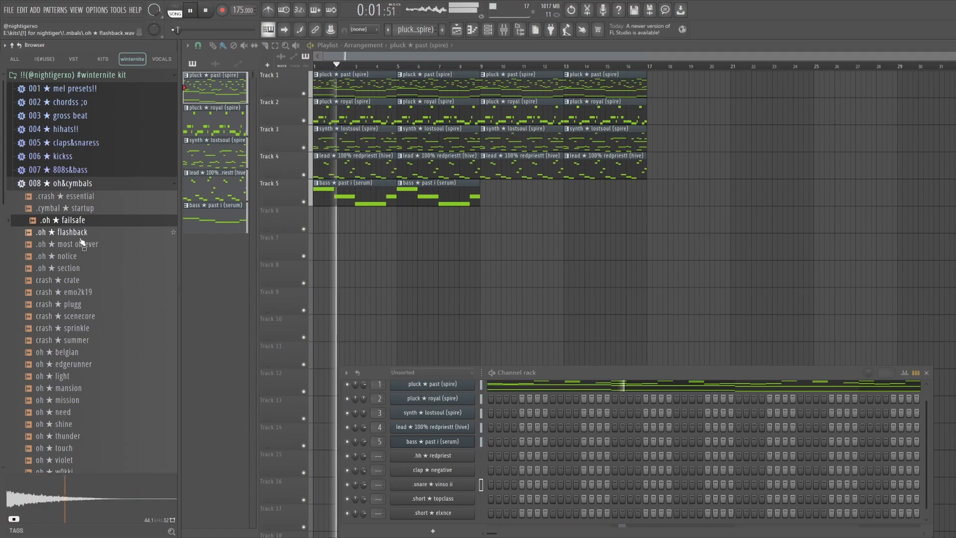
{"action": "left_click_drag", "start_coordinate": [84, 234], "coordinate": [417, 511]}
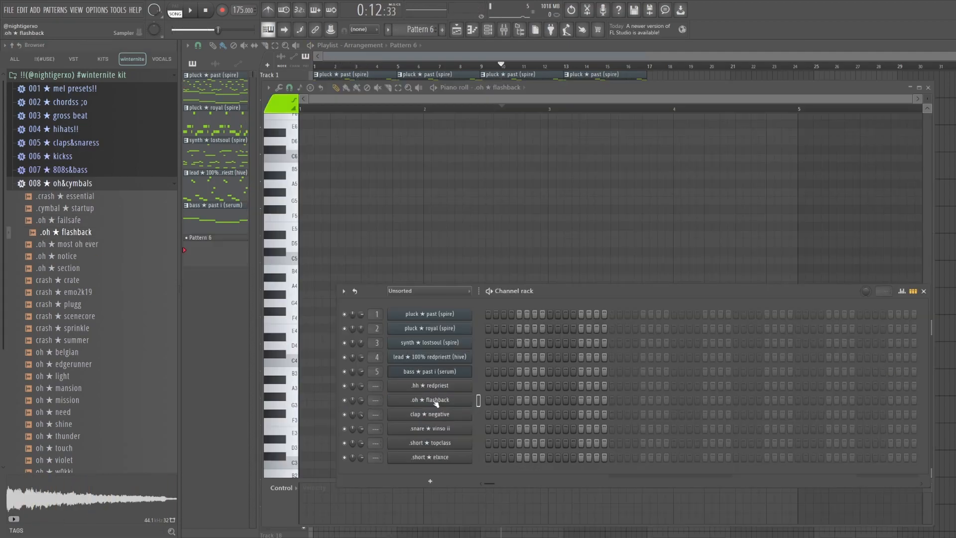
Step: Fill each 8 steps of the .oh ★ flashback channel in Pattern 6 and play the pattern back
{"action": "right_click", "coordinate": [436, 402]}
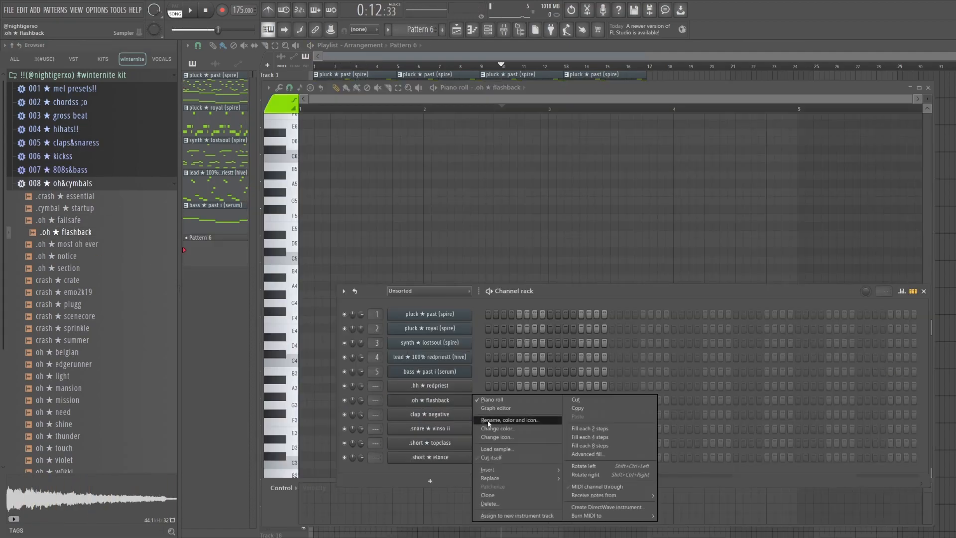
{"action": "left_click", "coordinate": [590, 445]}
{"action": "left_click", "coordinate": [434, 92]}
{"action": "key", "text": "l"}
{"action": "key", "text": "space"}
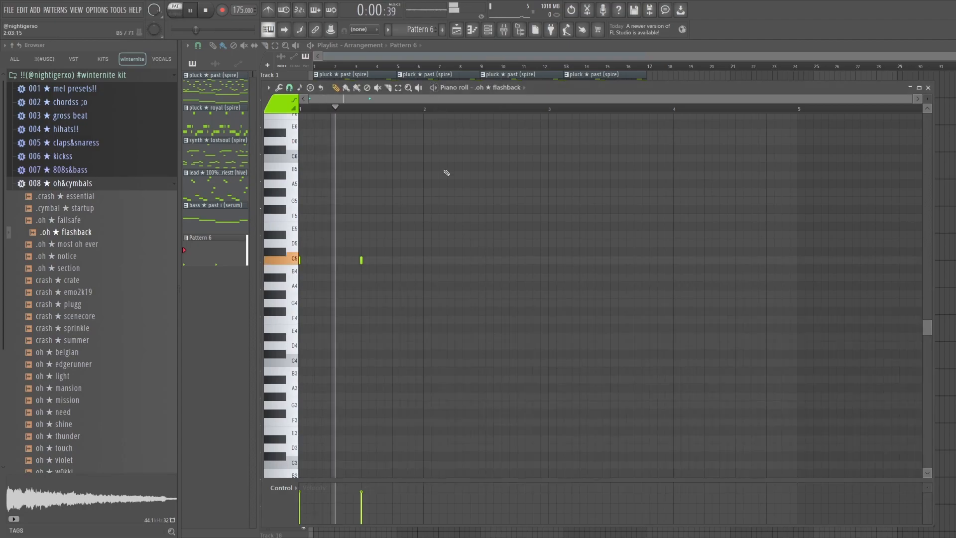
{"action": "key", "text": "space"}
Step: Duplicate the first bar of .oh ★ flashback notes three times to fill four bars and select mixer tracks 1 to 5
{"action": "left_click_drag", "start_coordinate": [425, 109], "coordinate": [302, 109]}
{"action": "key", "text": "ctrl+b"}
{"action": "key", "text": "ctrl+b"}
{"action": "key", "text": "ctrl+b"}
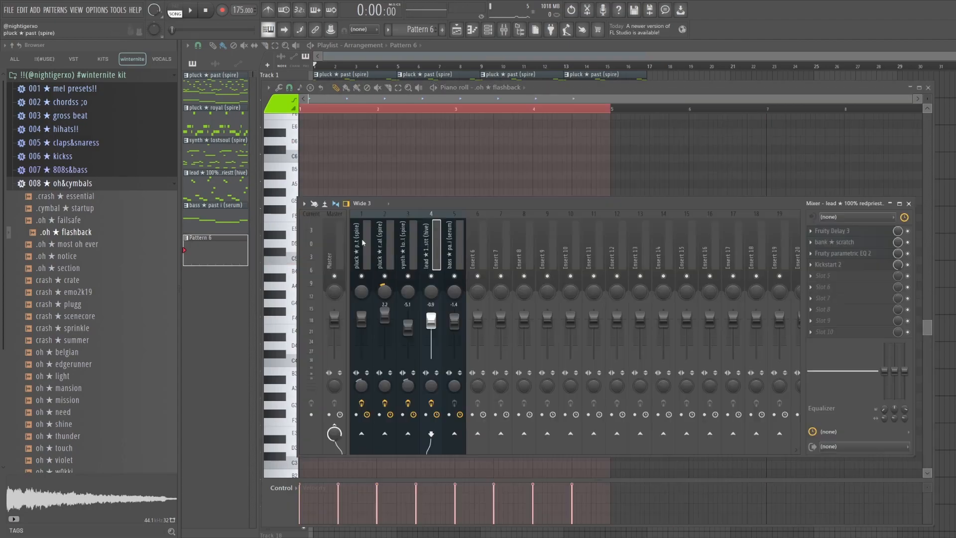
{"action": "left_click_drag", "start_coordinate": [362, 237], "coordinate": [454, 244]}
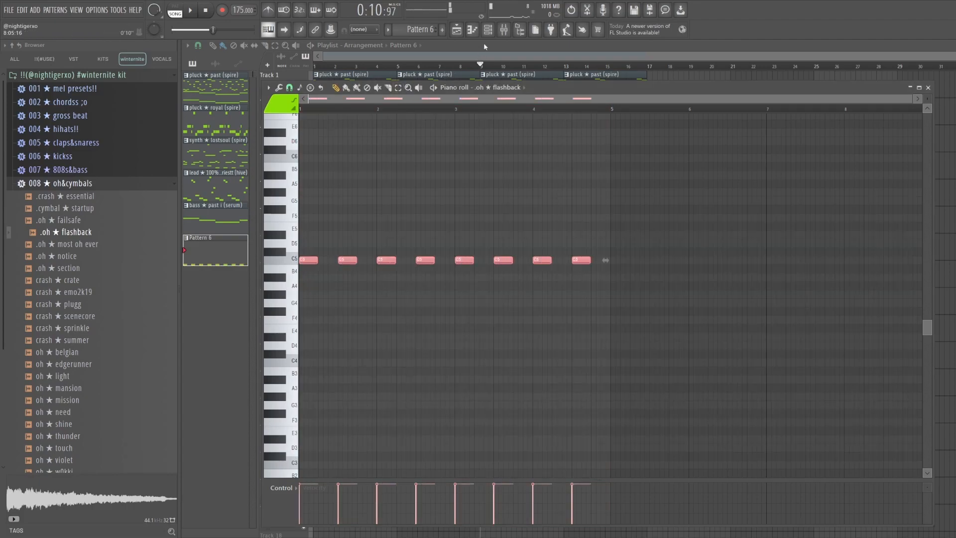
Step: Enable the volume envelope of the .oh ★ flashback channel with raised hold and 0% sustain
{"action": "left_click", "coordinate": [488, 30]}
{"action": "left_click", "coordinate": [444, 401]}
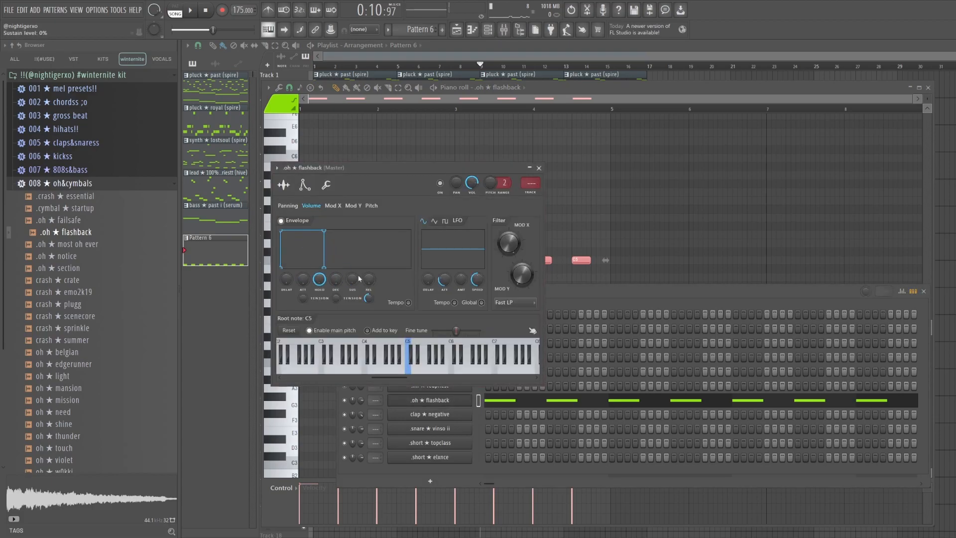
{"action": "left_click", "coordinate": [538, 168]}
Step: Place a clap ★ negative C5 note halfway through each of the four bars and play it back
{"action": "key", "text": "space"}
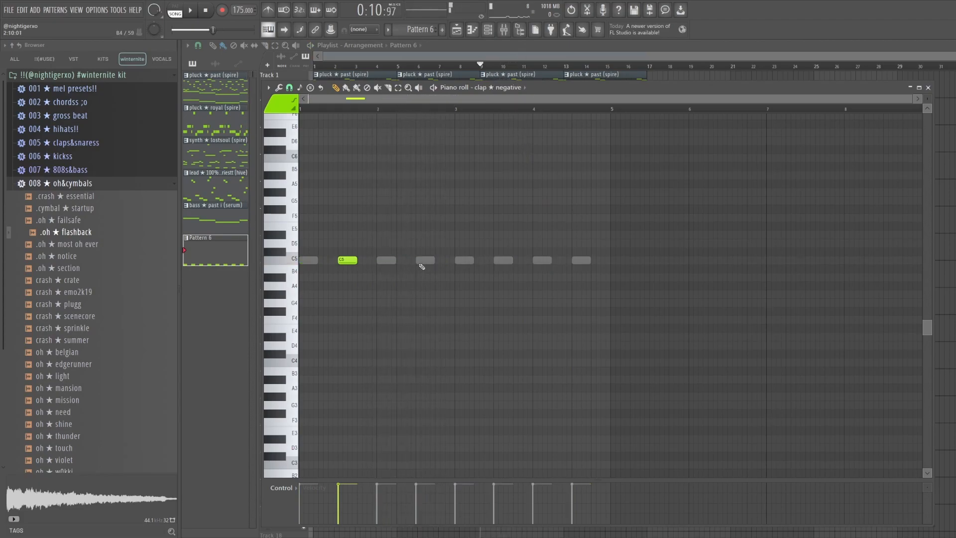
{"action": "key", "text": "space"}
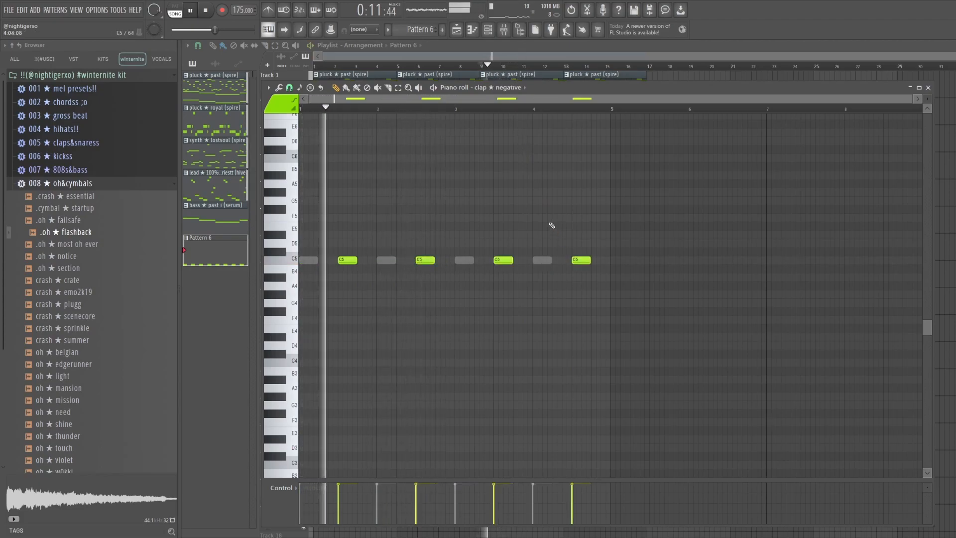
Step: Add four .snare ★ vinso ii C5 notes across bars 2 to 4 and open the .hh ★ redpriest piano roll
{"action": "left_click", "coordinate": [495, 89]}
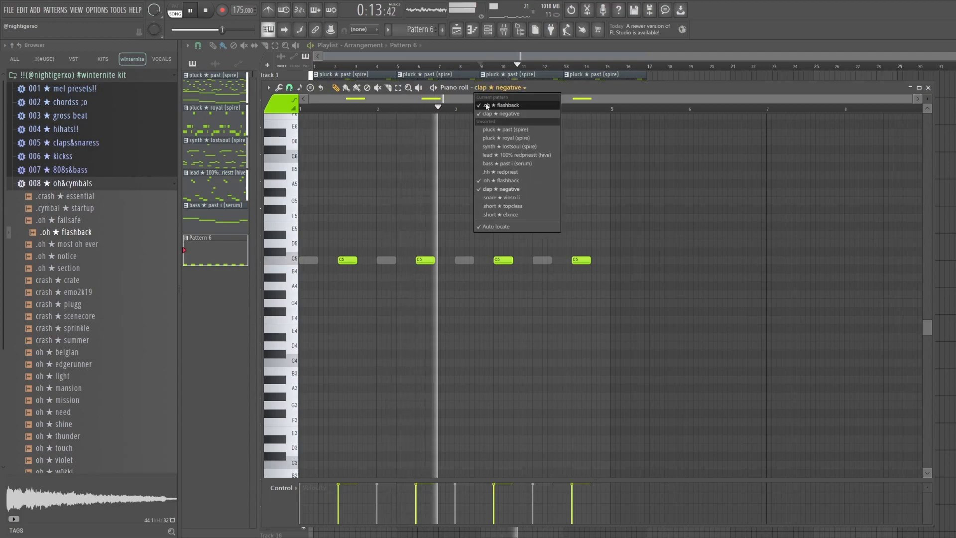
{"action": "left_click", "coordinate": [501, 197]}
{"action": "left_click", "coordinate": [525, 88]}
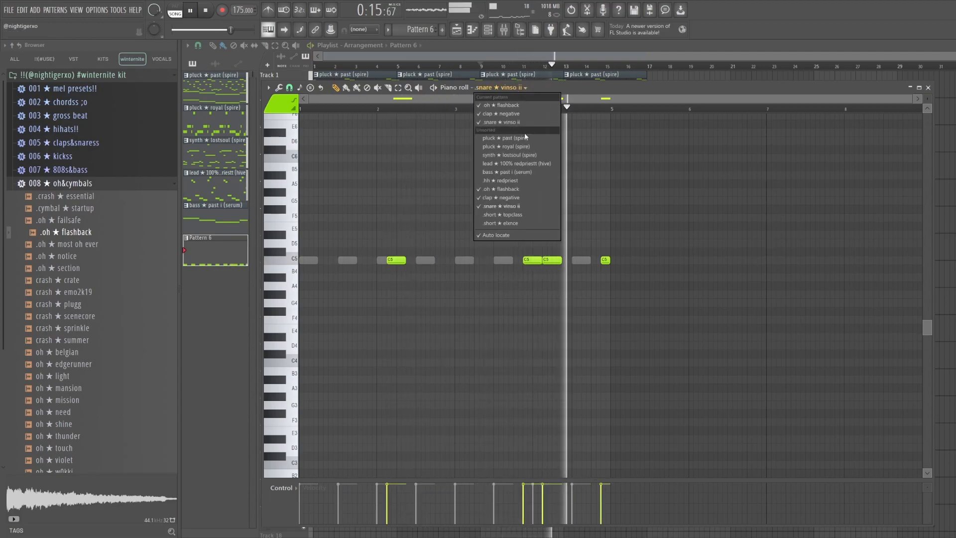
{"action": "left_click", "coordinate": [488, 30]}
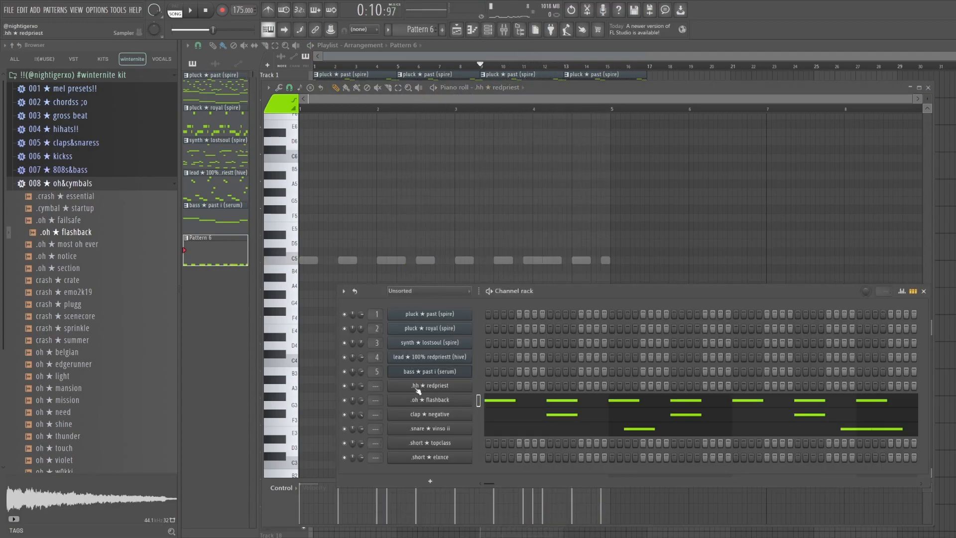
Step: Fill the .hh ★ redpriest channel with C5 notes every two steps across the four bars and play it back
{"action": "right_click", "coordinate": [468, 384]}
{"action": "left_click", "coordinate": [580, 415]}
{"action": "key", "text": "F6"}
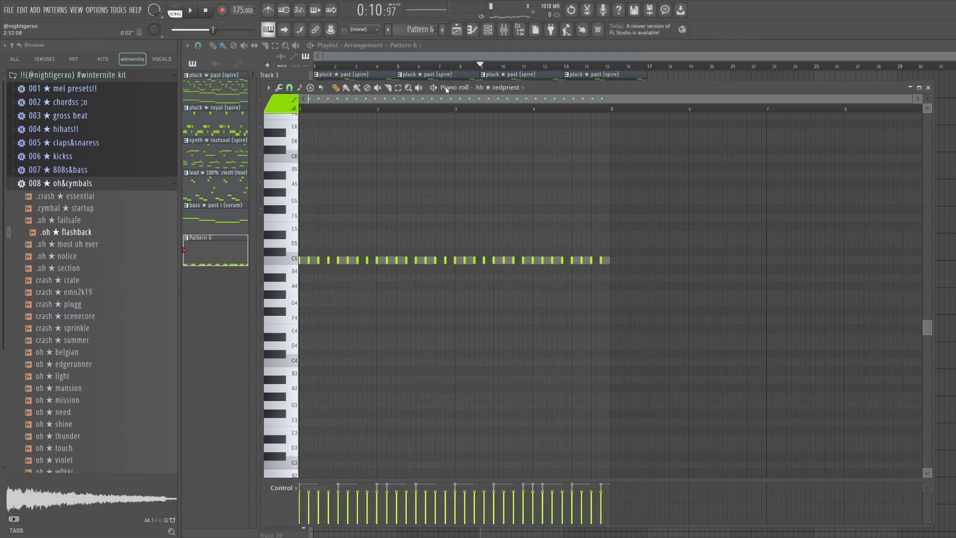
{"action": "key", "text": "space"}
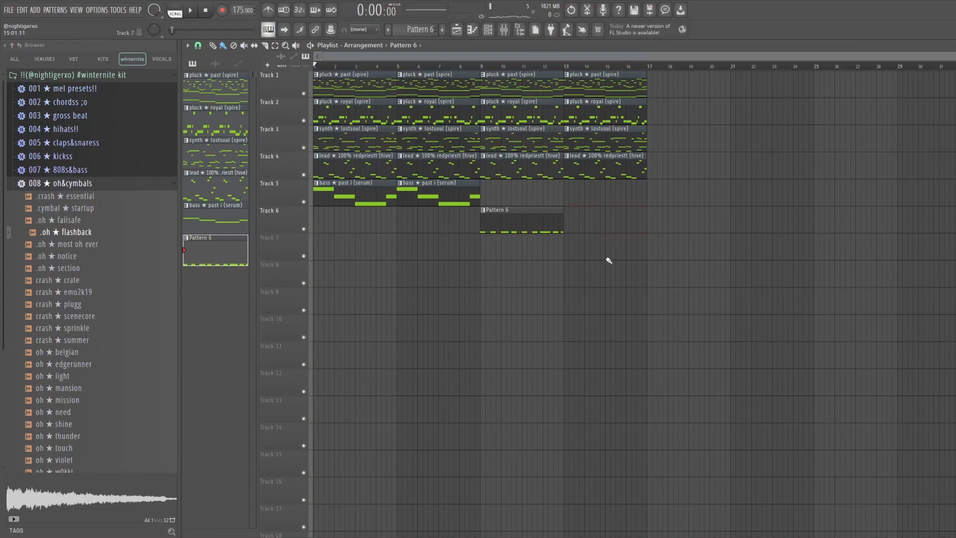
Step: Duplicate the Pattern 6 clip to bars 13 to 16 on track 6 and merge both clips into one eight-bar pattern
{"action": "left_click_drag", "start_coordinate": [624, 288], "coordinate": [488, 224]}
{"action": "key", "text": "ctrl+b"}
{"action": "left_click_drag", "start_coordinate": [656, 286], "coordinate": [482, 210]}
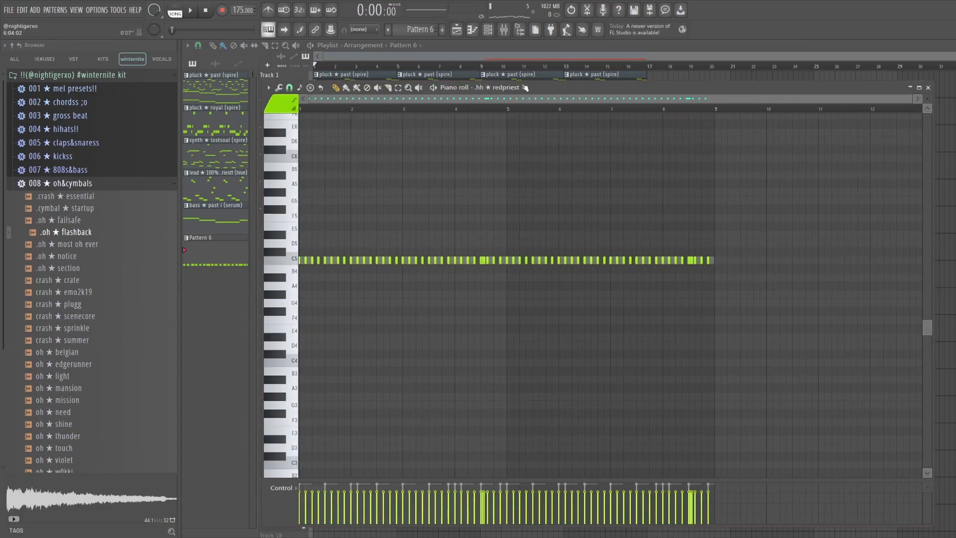
Step: Place the .short ★ elxnce notes on D#5, C#5 and B4 across bars 1 to 4, playing the song to check them
{"action": "left_click", "coordinate": [503, 87]}
{"action": "key", "text": "space"}
{"action": "left_click", "coordinate": [351, 234]}
{"action": "key", "text": "space"}
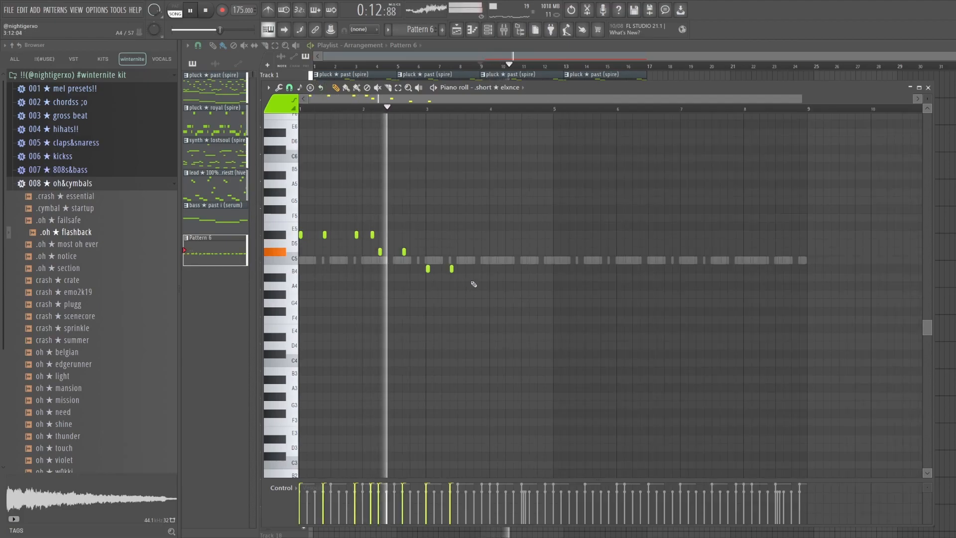
{"action": "key", "text": "space"}
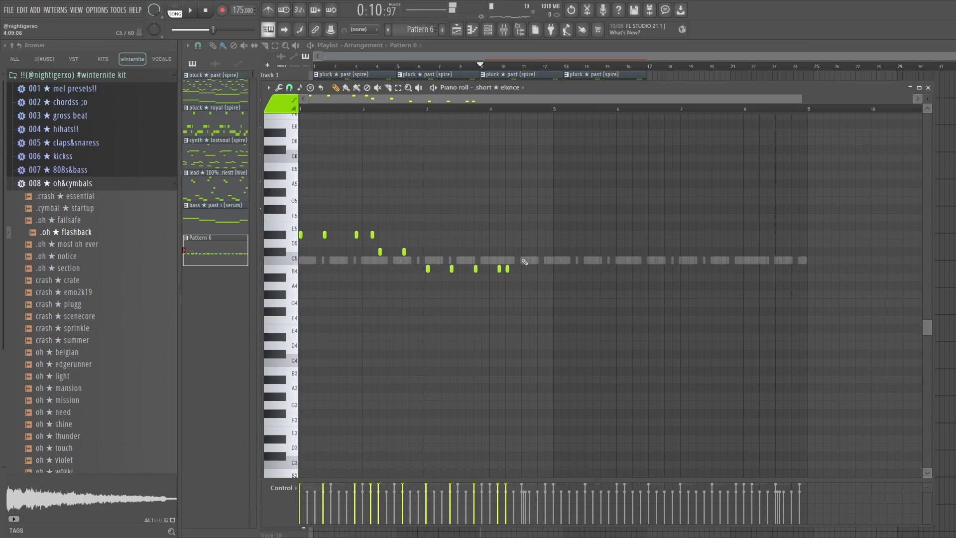
{"action": "key", "text": "space"}
Step: Complete the end of bar 4 in the .short ★ elxnce line and duplicate the four bars into bars 5 to 8
{"action": "left_click_drag", "start_coordinate": [527, 272], "coordinate": [533, 272]}
{"action": "key", "text": "ctrl+b"}
{"action": "scroll", "coordinate": [555, 234], "scroll_direction": "up", "scroll_amount": 2}
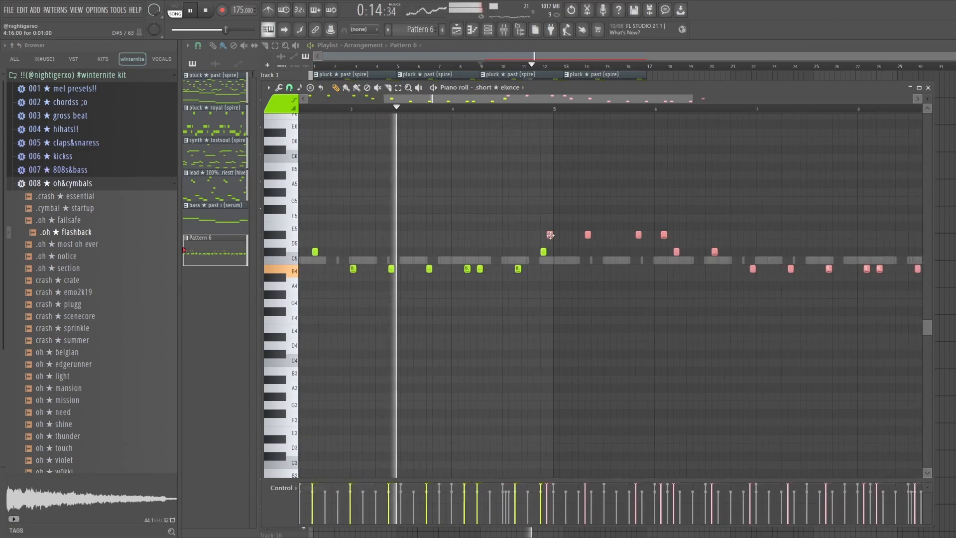
Step: Raise the last B4 note of bar 4 to C#5 and add a slide note at C6 in bar 6 of .short ★ elxnce
{"action": "left_click_drag", "start_coordinate": [518, 269], "coordinate": [518, 251]}
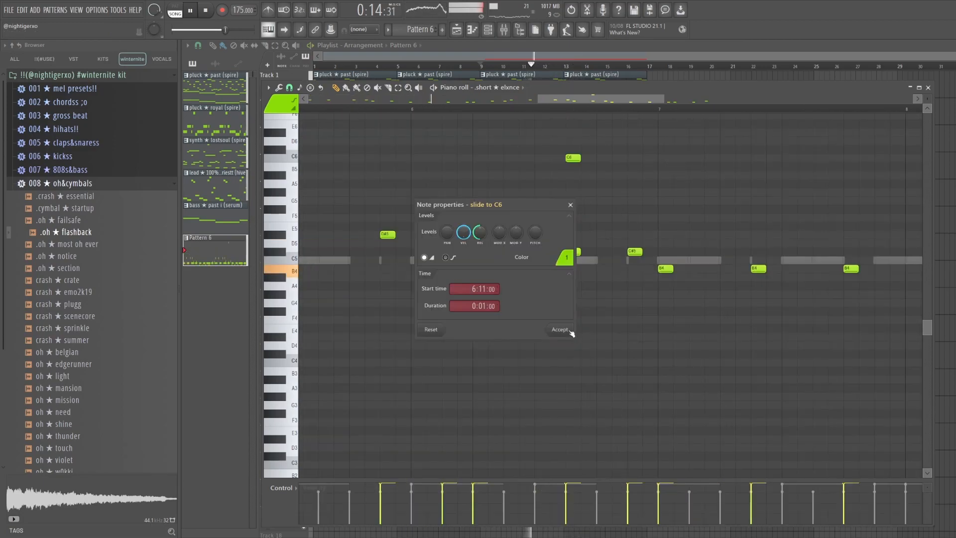
{"action": "left_click", "coordinate": [570, 330]}
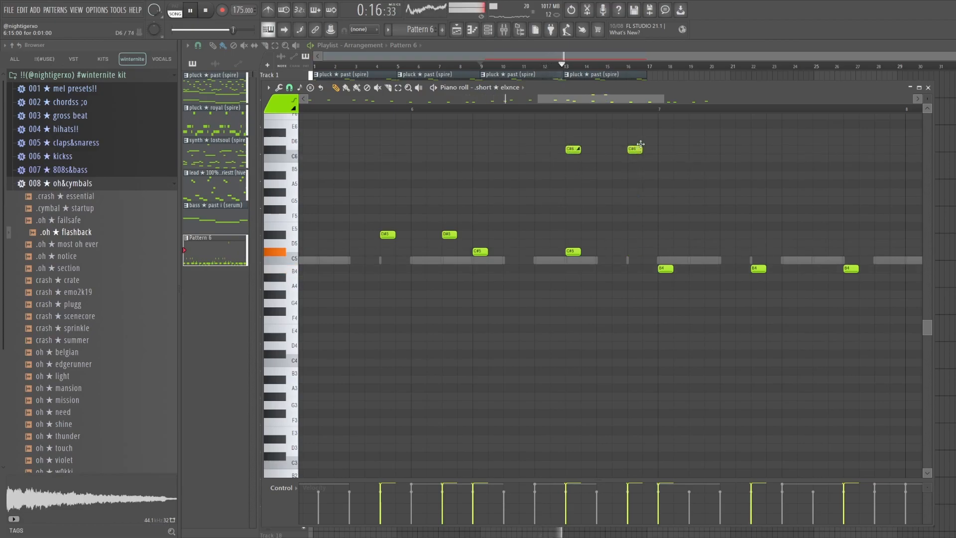
{"action": "scroll", "coordinate": [653, 184], "scroll_direction": "down", "scroll_amount": 6}
{"action": "scroll", "coordinate": [637, 199], "scroll_direction": "up", "scroll_amount": 7}
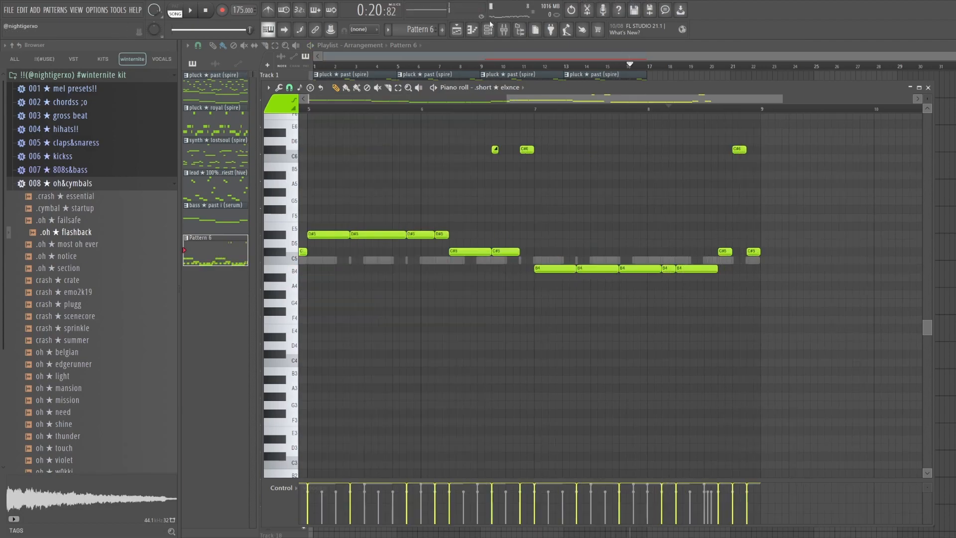
Step: Enable the volume envelope of the .short ★ elxnce channel with lowered attack and adjust its hold, decay, sustain and release
{"action": "left_click", "coordinate": [489, 25]}
{"action": "left_click", "coordinate": [440, 461]}
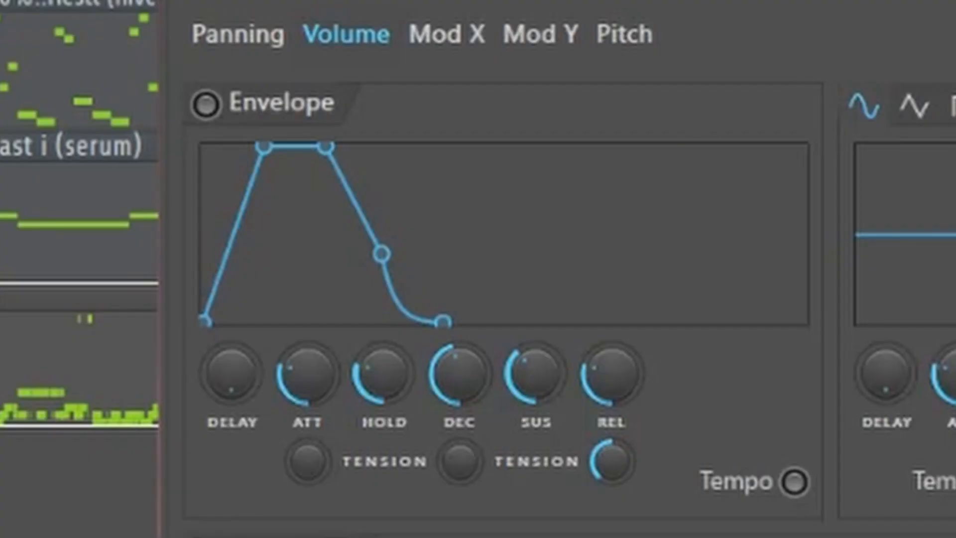
{"action": "left_click_drag", "start_coordinate": [308, 373], "coordinate": [307, 398]}
{"action": "left_click", "coordinate": [206, 104]}
{"action": "left_click_drag", "start_coordinate": [383, 374], "coordinate": [459, 398]}
{"action": "left_click_drag", "start_coordinate": [535, 373], "coordinate": [629, 391]}
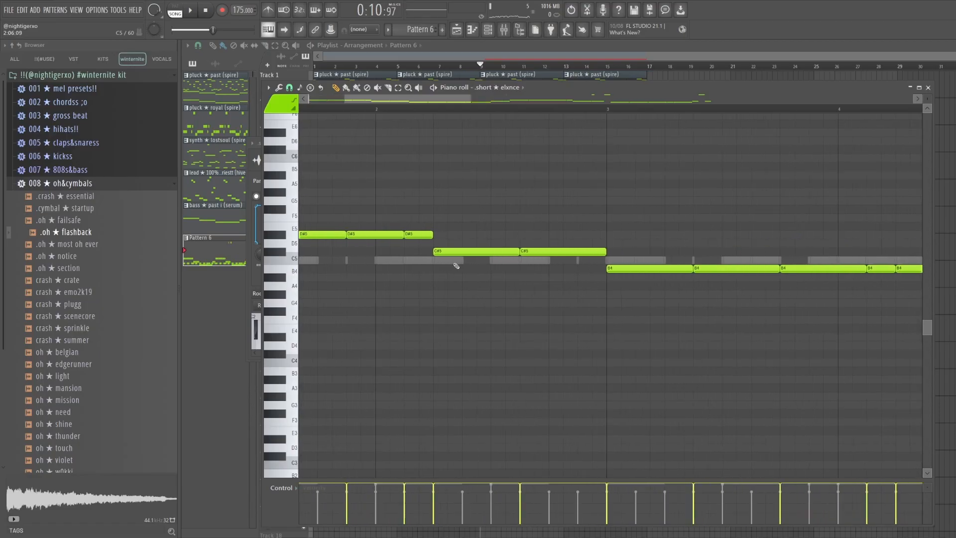
Step: Shorten the last D#5 note and the short B4 note in each half of the .short ★ elxnce line to leave gaps
{"action": "scroll", "coordinate": [456, 266], "scroll_direction": "up", "scroll_amount": 1}
{"action": "left_click_drag", "start_coordinate": [464, 280], "coordinate": [437, 243]}
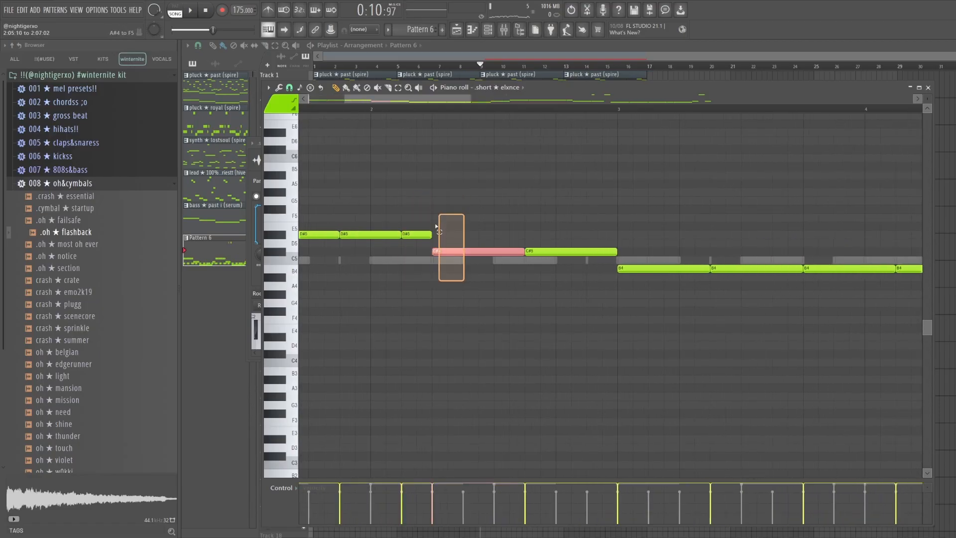
{"action": "left_click_drag", "start_coordinate": [456, 304], "coordinate": [427, 247]}
{"action": "left_click", "coordinate": [476, 200], "text": "ctrl"}
{"action": "scroll", "coordinate": [427, 177], "scroll_direction": "down", "scroll_amount": 4}
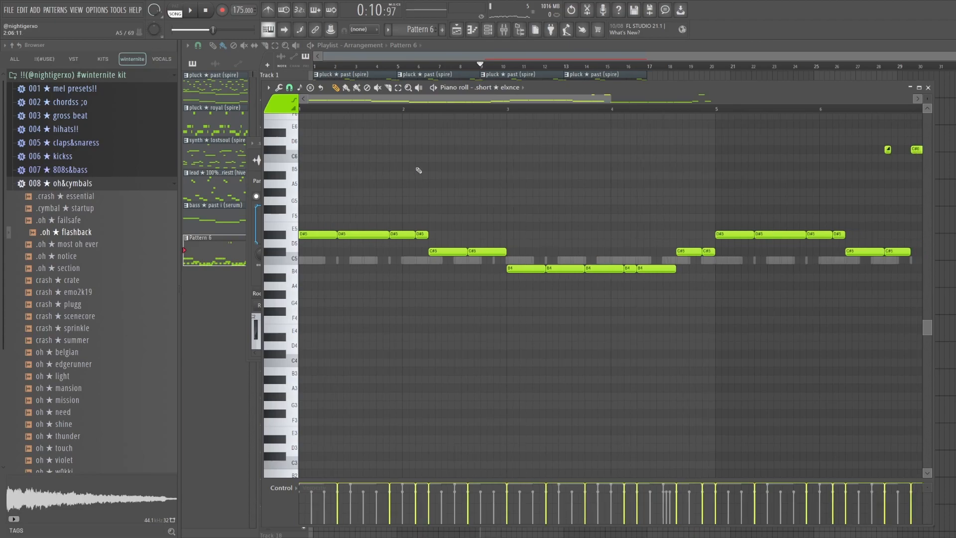
{"action": "scroll", "coordinate": [374, 212], "scroll_direction": "up", "scroll_amount": 4}
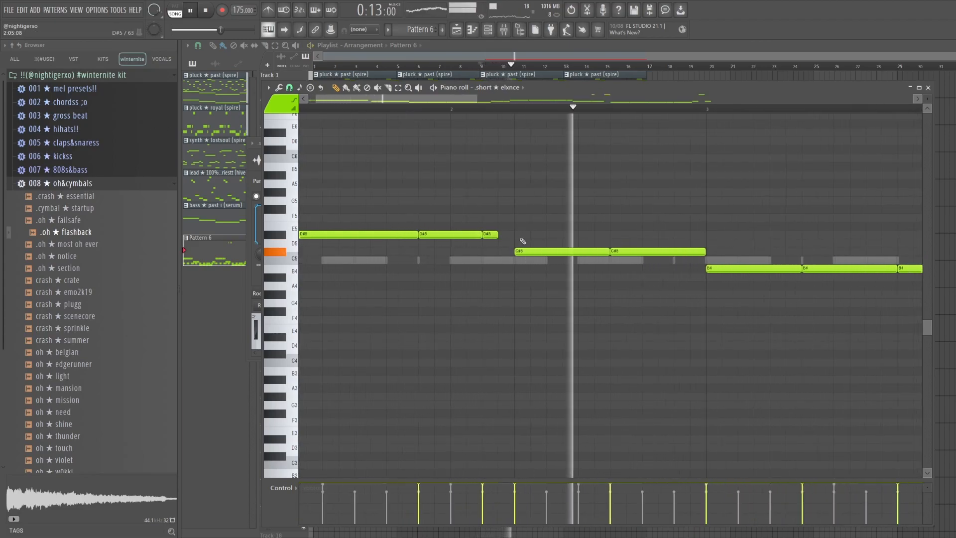
{"action": "scroll", "coordinate": [585, 253], "scroll_direction": "down", "scroll_amount": 3}
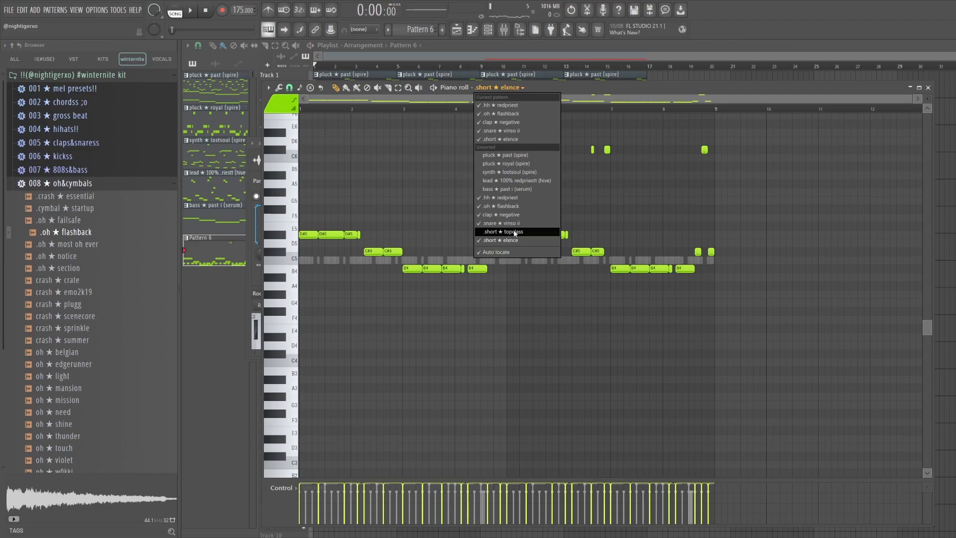
Step: Place D#5, C#5 and B4 notes in the .short ★ topclass channel, repeat them in bars 5 to 8 and apply quick legato
{"action": "left_click", "coordinate": [514, 233]}
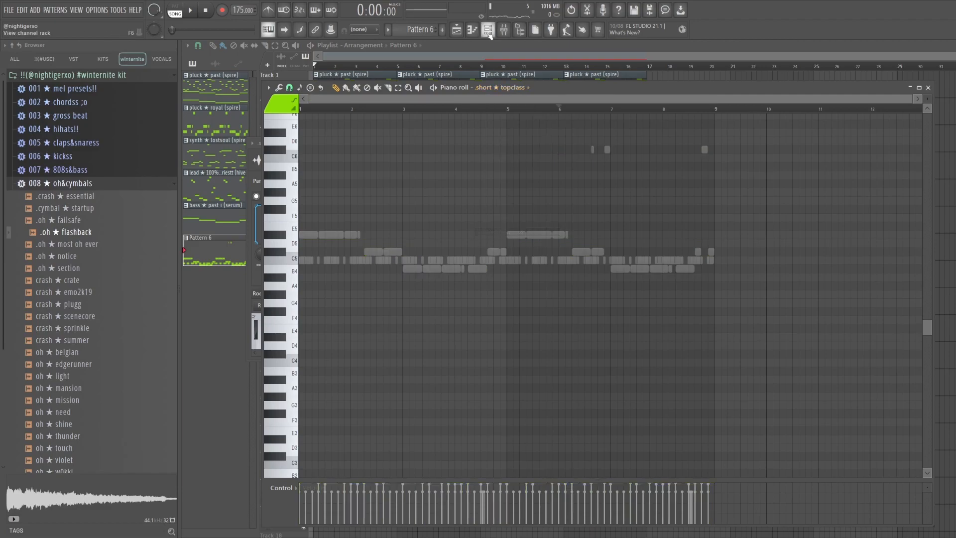
{"action": "key", "text": "F6"}
{"action": "right_click", "coordinate": [448, 443]}
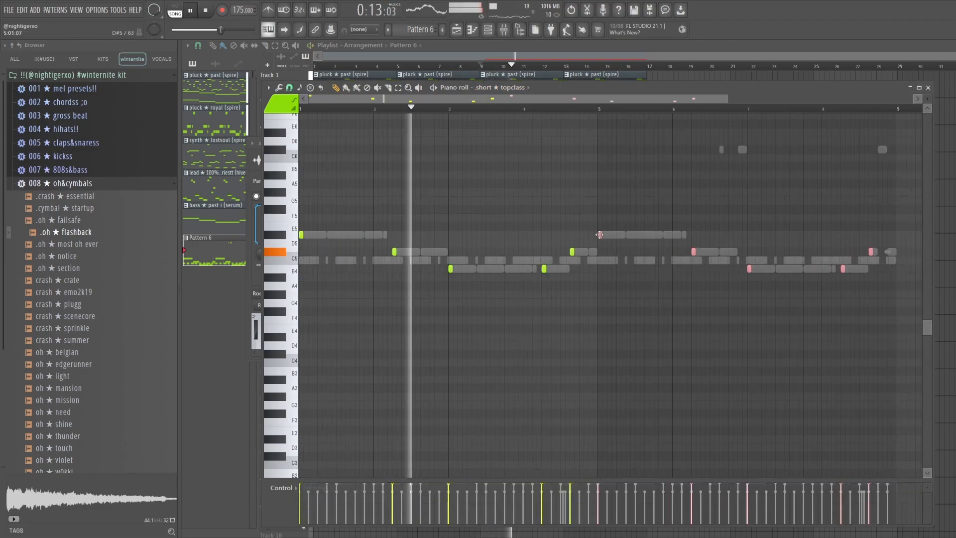
{"action": "key", "text": "ctrl+l"}
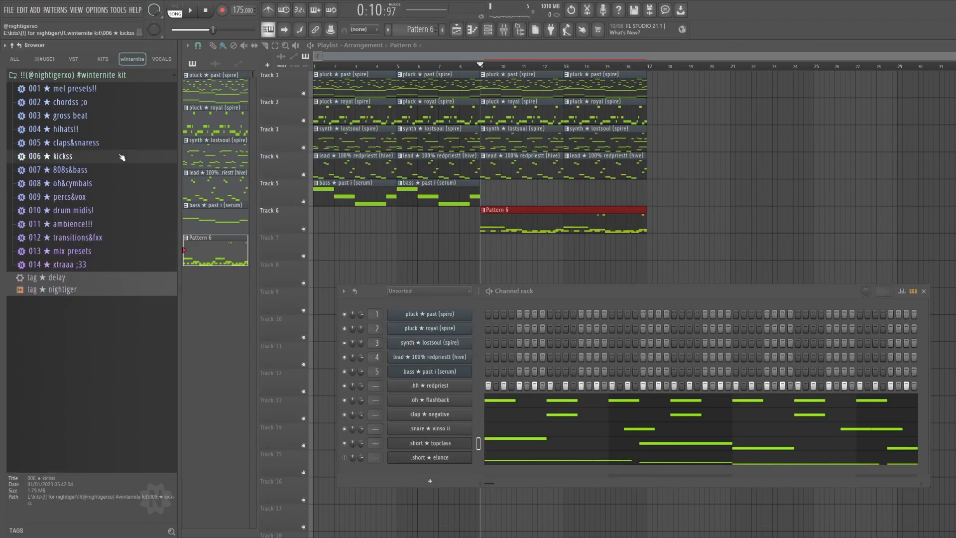
Step: Add kick ★ 2gether from the kickss folder as a channel, with the .short ★ topclass notes pasted in at 100% velocity
{"action": "left_click", "coordinate": [121, 157]}
{"action": "left_click_drag", "start_coordinate": [64, 265], "coordinate": [404, 474]}
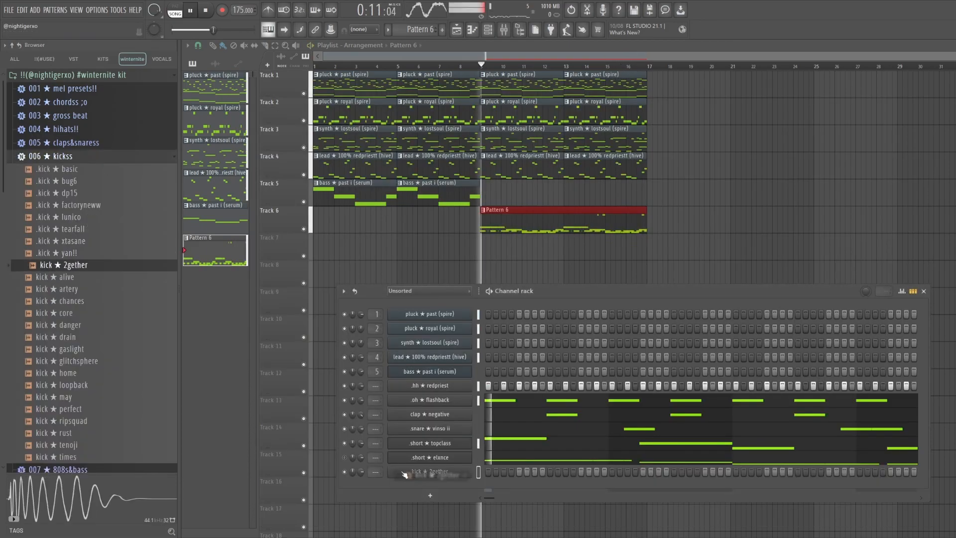
{"action": "left_click", "coordinate": [478, 472]}
{"action": "key", "text": "ctrl+v"}
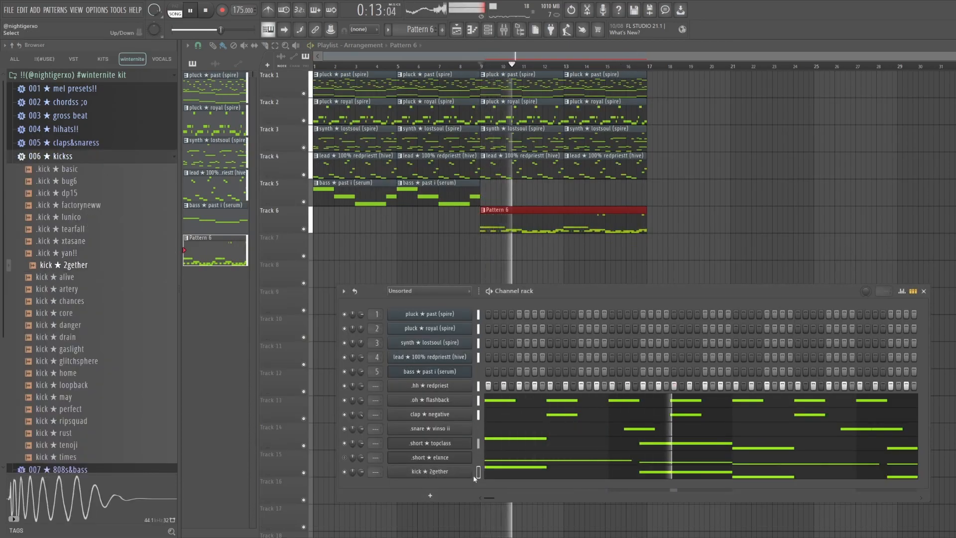
{"action": "left_click", "coordinate": [500, 474]}
{"action": "left_click_drag", "start_coordinate": [299, 493], "coordinate": [301, 494]}
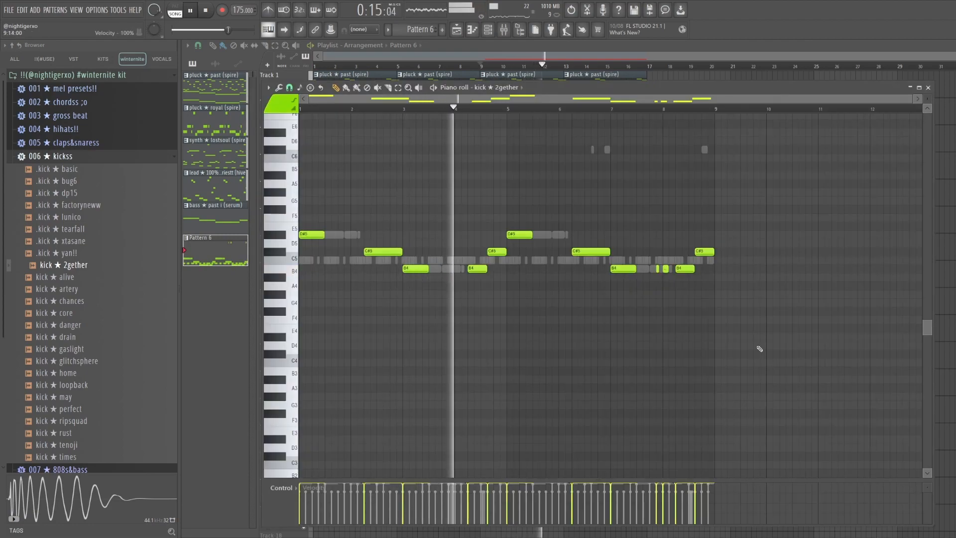
Step: Add Fruity soft clipper to slot 9 of the Master mixer track
{"action": "left_click", "coordinate": [488, 30]}
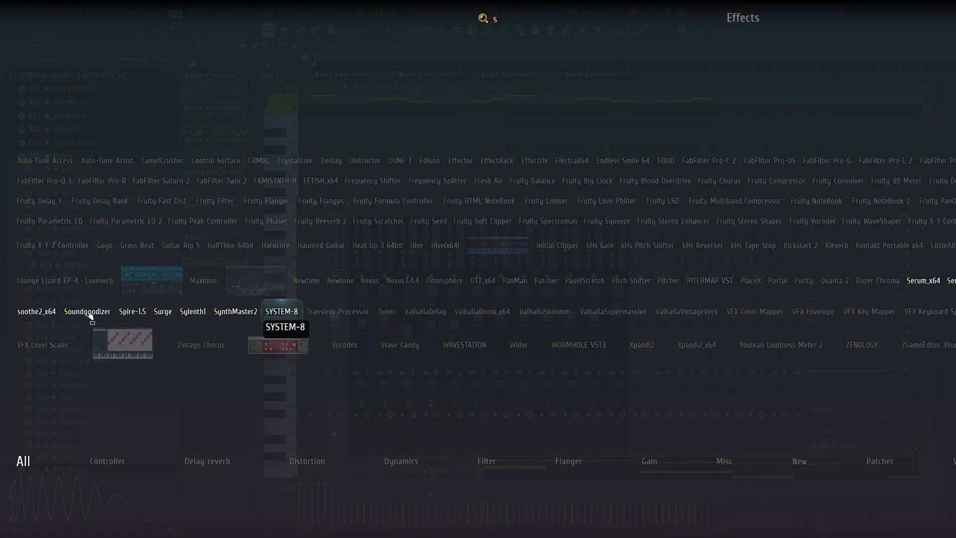
{"action": "type", "text": "soft"}
{"action": "key", "text": "Return"}
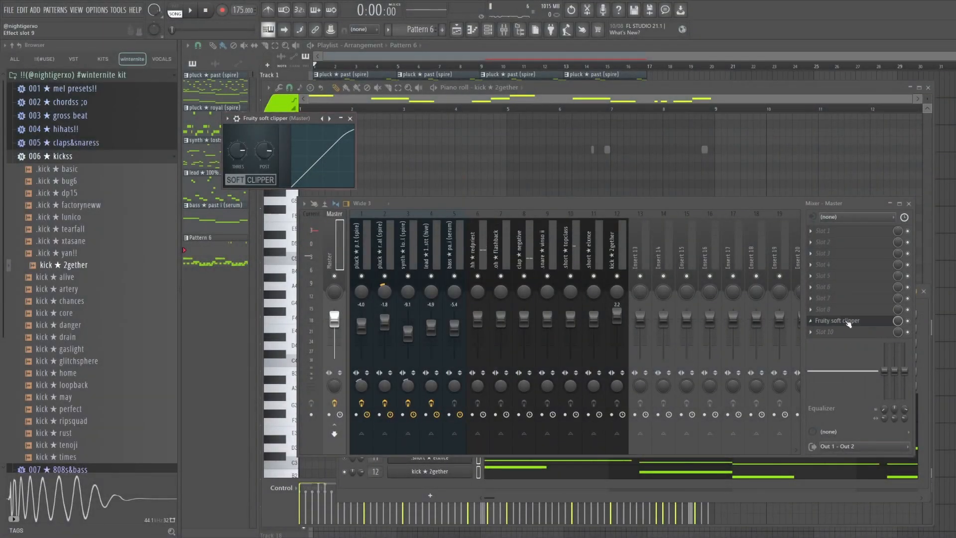
Step: Add FabFilter Pro-L 2 to slot 10 of the Master track and load its Moderate preset Fast Punch SM
{"action": "left_click", "coordinate": [846, 337]}
{"action": "type", "text": "l 2"}
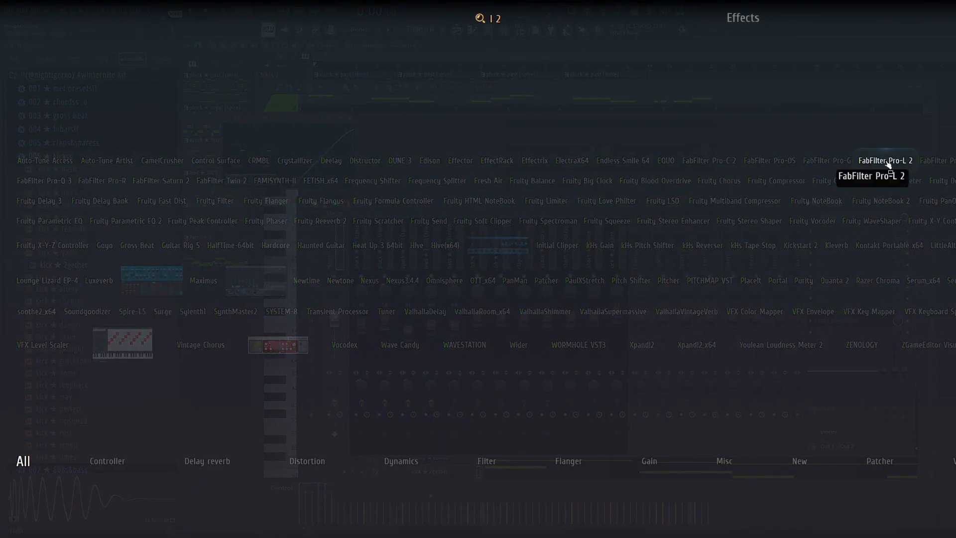
{"action": "left_click", "coordinate": [885, 159]}
{"action": "key", "text": "space"}
{"action": "left_click", "coordinate": [456, 120]}
{"action": "mouse_move", "coordinate": [446, 148]}
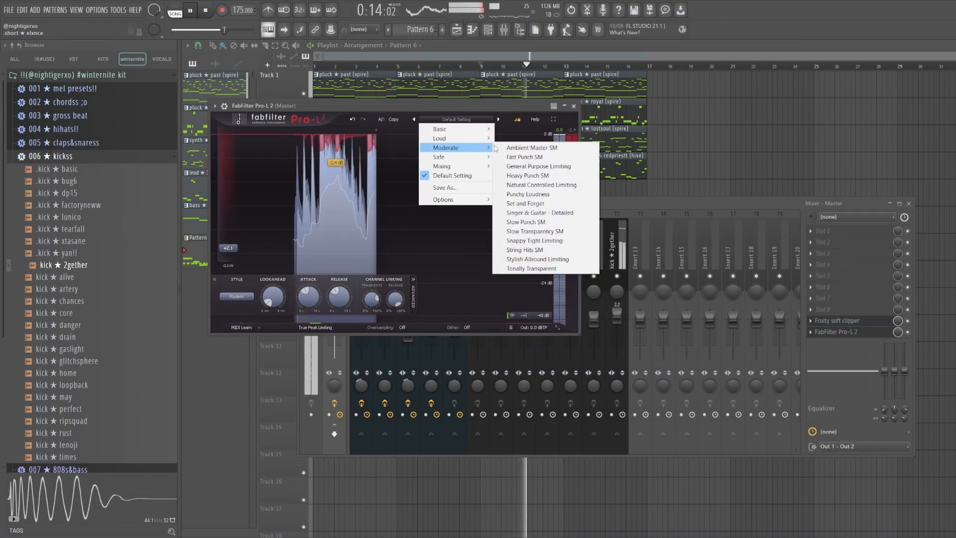
{"action": "left_click", "coordinate": [528, 158]}
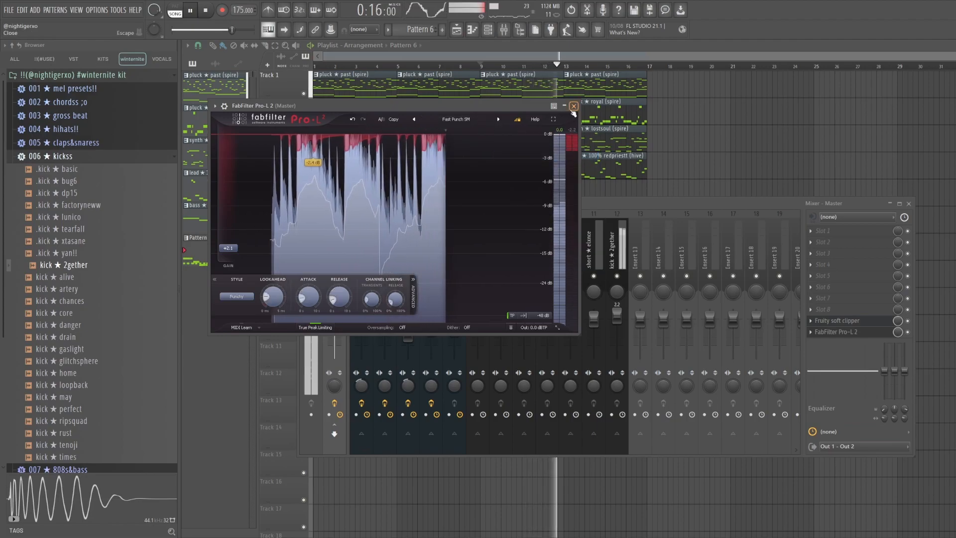
Step: Route mixer tracks 1 to 5 to an empty insert moved to position 6 and compress .short ★ topclass with Fruity Limiter at -16.4 dB threshold
{"action": "left_click", "coordinate": [648, 253]}
{"action": "left_click_drag", "start_coordinate": [737, 116], "coordinate": [404, 116]}
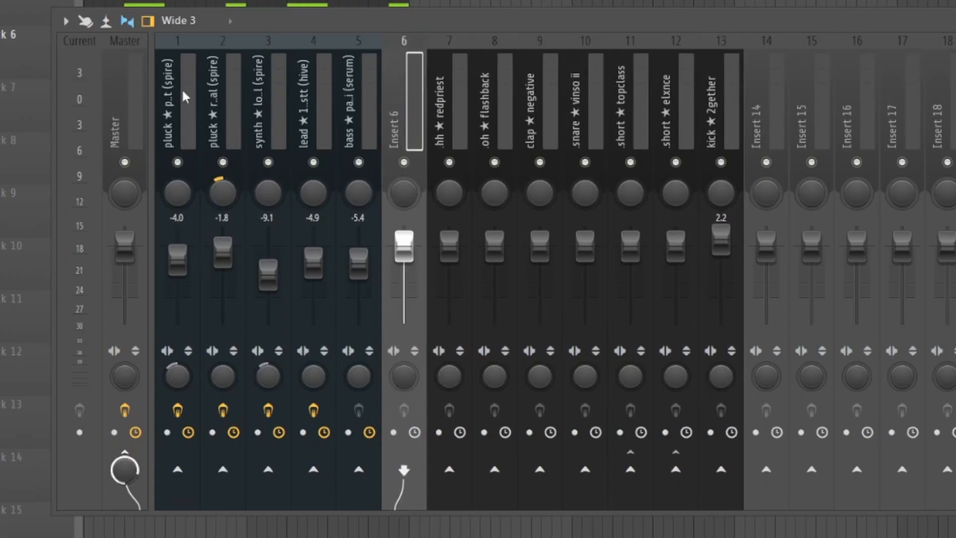
{"action": "left_click", "coordinate": [189, 96]}
{"action": "right_click", "coordinate": [402, 480]}
{"action": "left_click", "coordinate": [448, 503]}
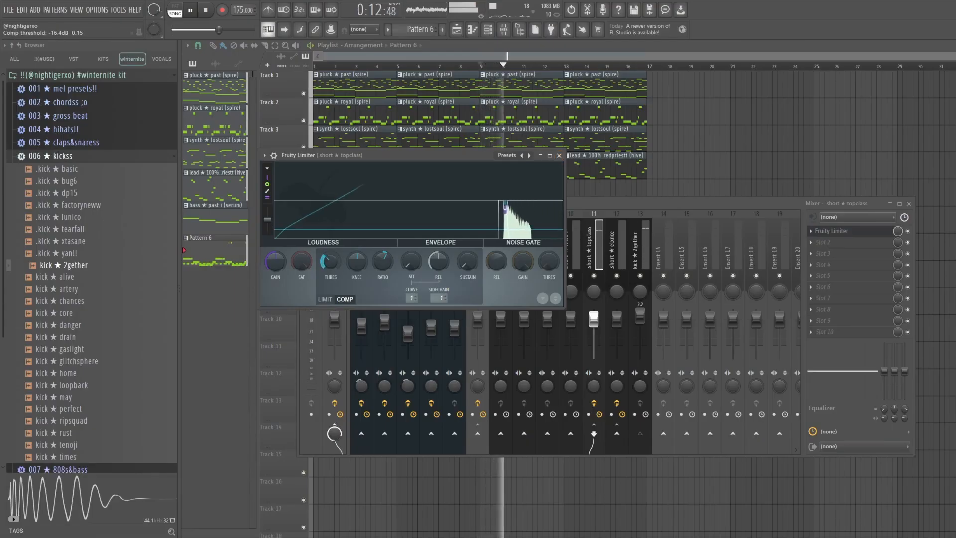
{"action": "left_click", "coordinate": [559, 156]}
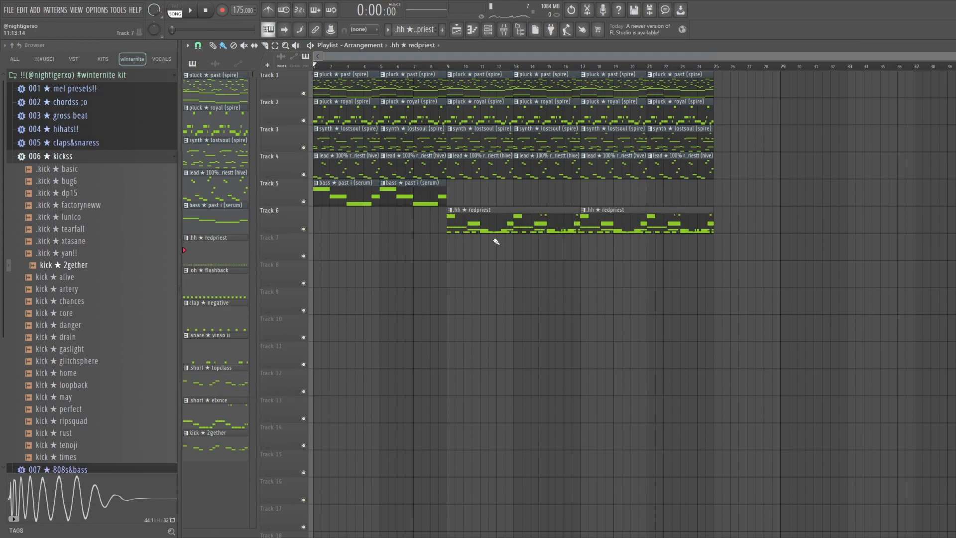
Step: Lay out the split drum, 808 and kick patterns on playlist tracks 6 to 12 and play the arrangement
{"action": "left_click_drag", "start_coordinate": [495, 241], "coordinate": [448, 215]}
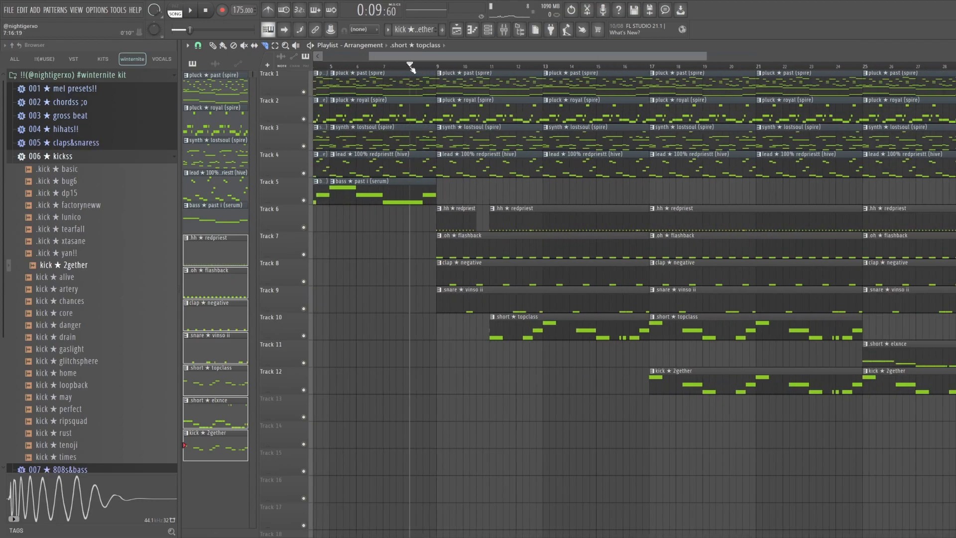
{"action": "key", "text": "space"}
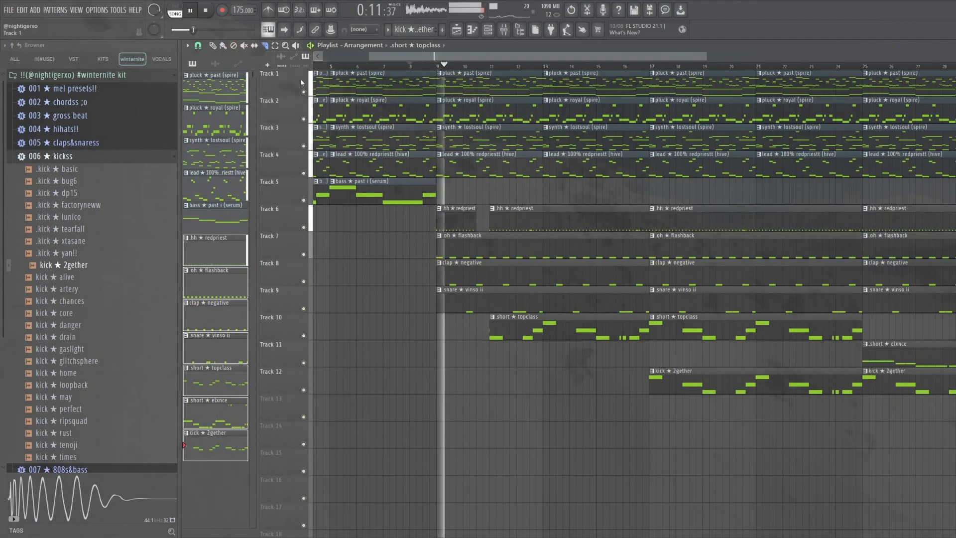
{"action": "scroll", "coordinate": [422, 132], "scroll_direction": "down", "scroll_amount": 2}
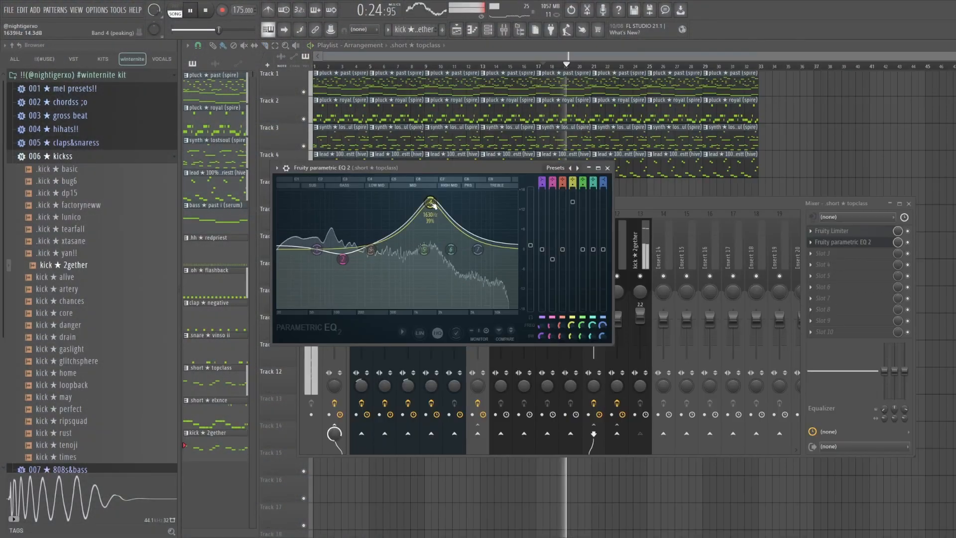
Step: Adjust band 4 and move band 7 to a slight midrange boost in the Fruity parametric EQ 2 on .short ★ topclass
{"action": "right_click", "coordinate": [432, 203]}
{"action": "left_click", "coordinate": [443, 214]}
{"action": "left_click_drag", "start_coordinate": [479, 249], "coordinate": [424, 234]}
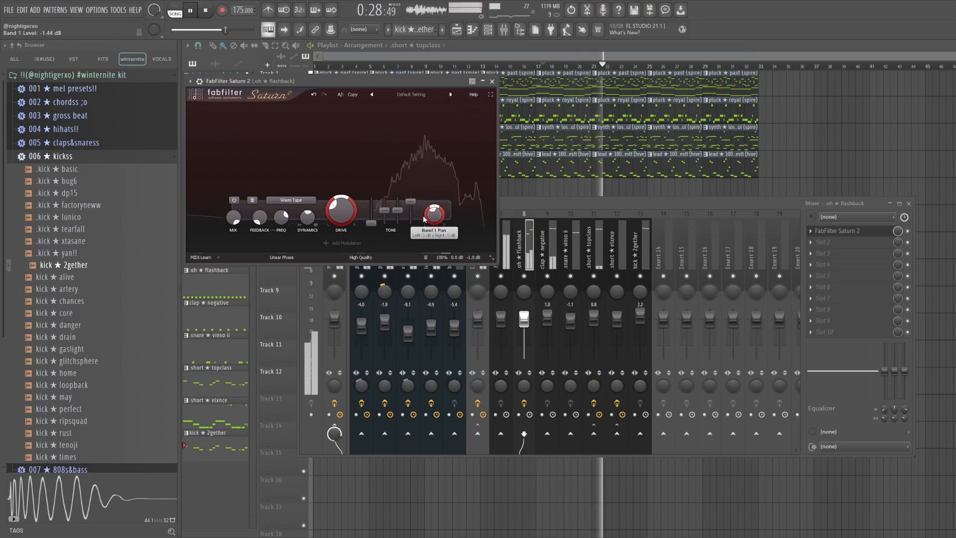
Step: Finish the FabFilter Saturn 2 Warm Tape saturation on .oh ★ flashback and collapse the kickss folder of the winternite kit
{"action": "left_click", "coordinate": [492, 81]}
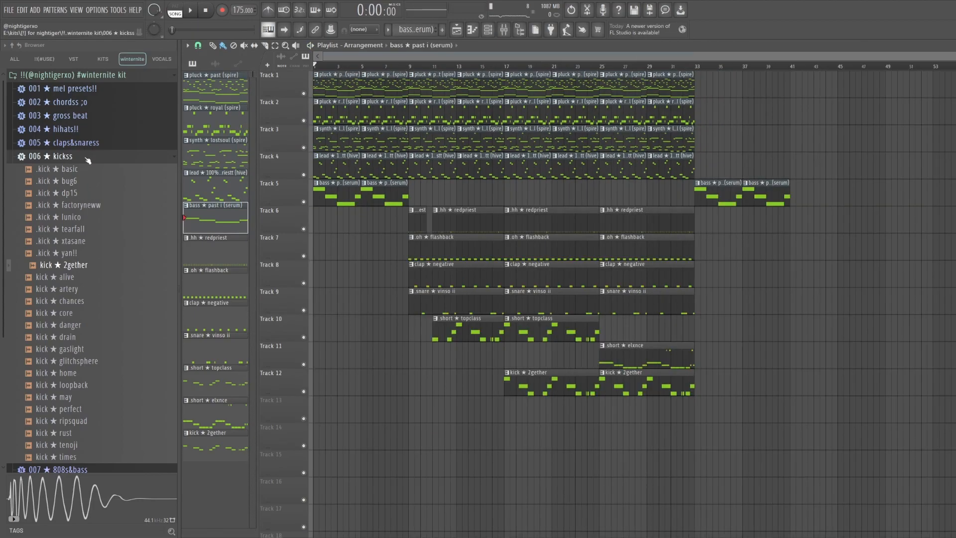
{"action": "left_click", "coordinate": [87, 158]}
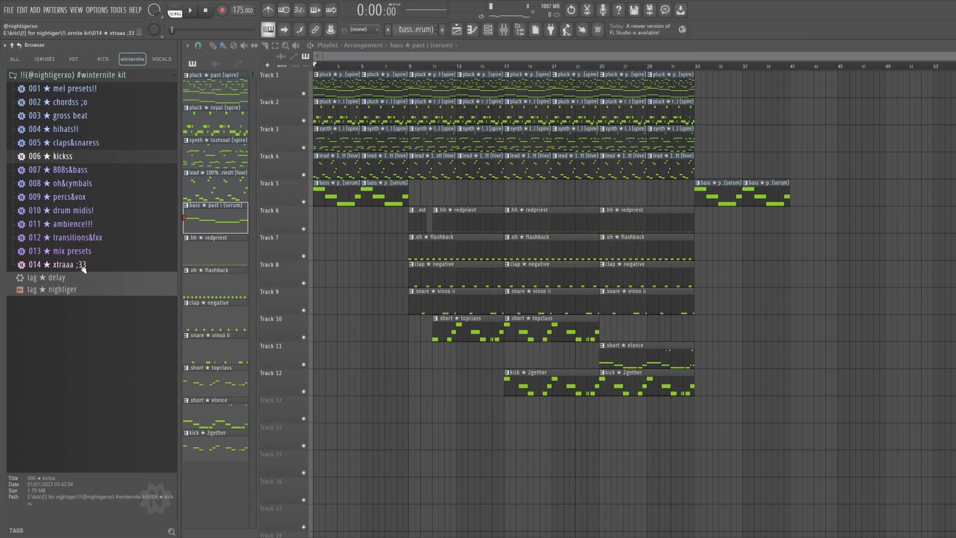
Step: Place the kit's .transition ★ stutter sample on playlist track 13 just before bar 9 and .riser ★ redpriest on track 14 at bar 9
{"action": "left_click", "coordinate": [101, 239]}
{"action": "scroll", "coordinate": [101, 277], "scroll_direction": "down", "scroll_amount": 5}
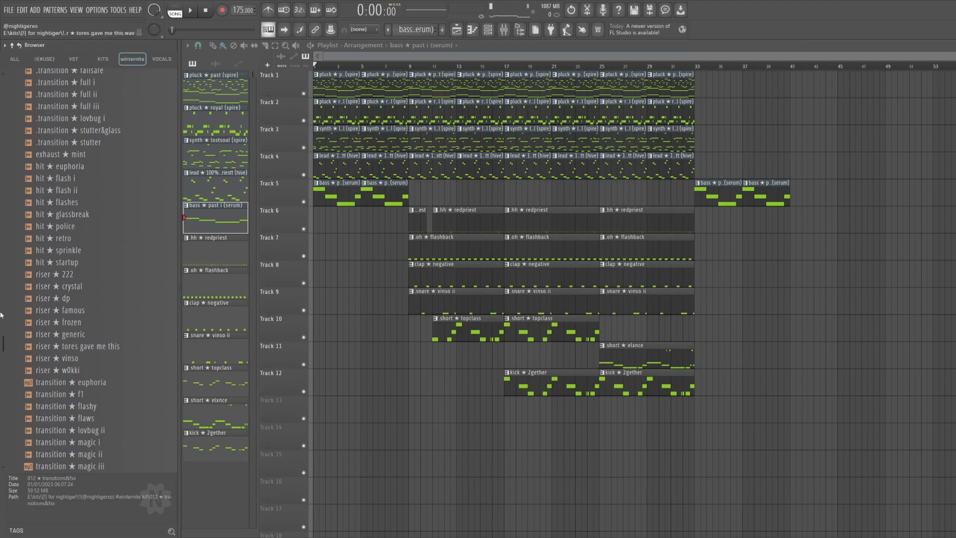
{"action": "scroll", "coordinate": [70, 315], "scroll_direction": "up", "scroll_amount": 5}
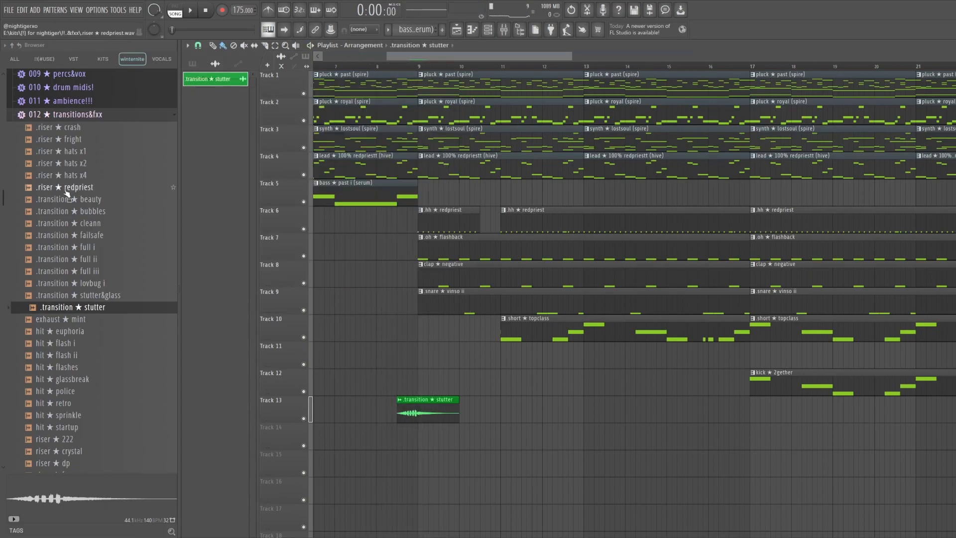
{"action": "left_click_drag", "start_coordinate": [62, 190], "coordinate": [351, 448]}
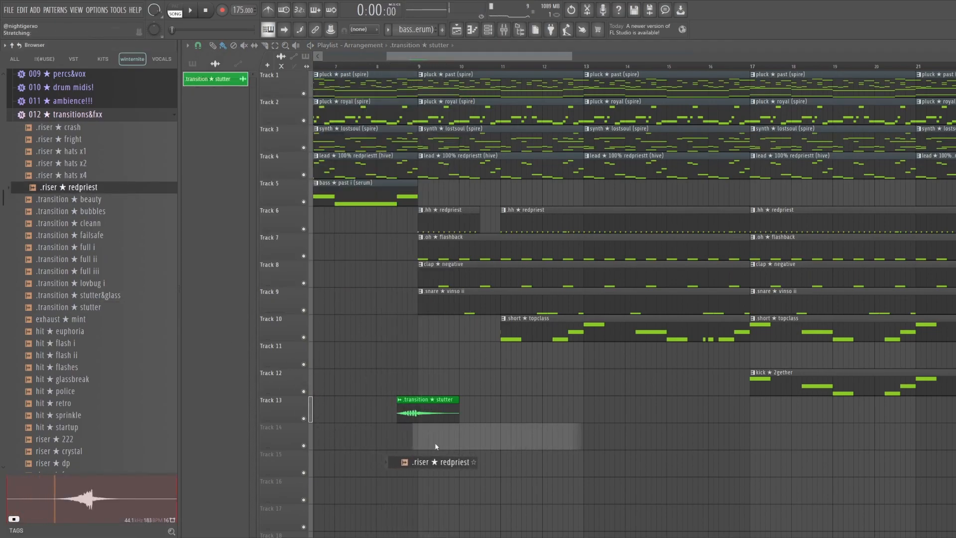
{"action": "left_click_drag", "start_coordinate": [432, 446], "coordinate": [436, 445]}
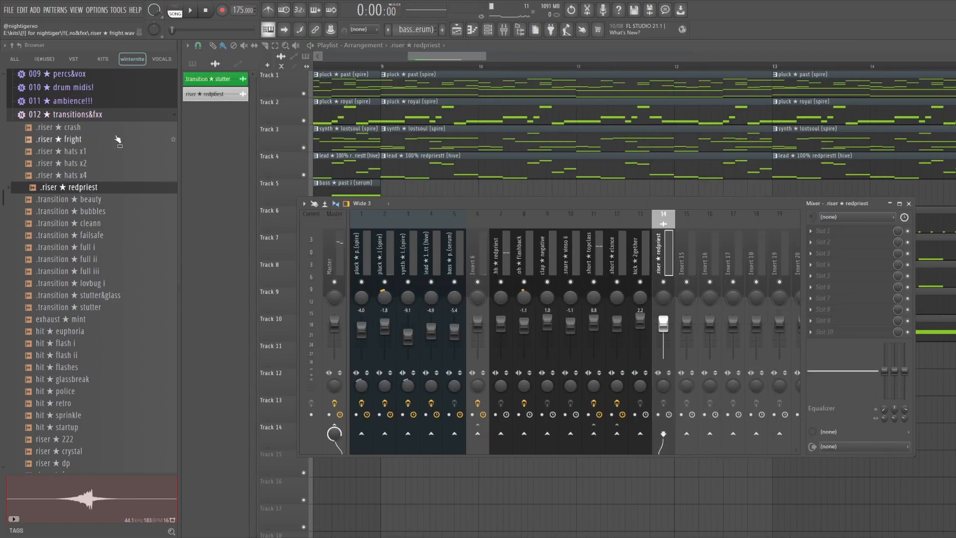
Step: Load the .mix ★ 4 risers preset on the riser's mixer track and repeat the stutter and riser clips around bars 17, 25 and 33
{"action": "left_click", "coordinate": [75, 114]}
{"action": "left_click", "coordinate": [92, 251]}
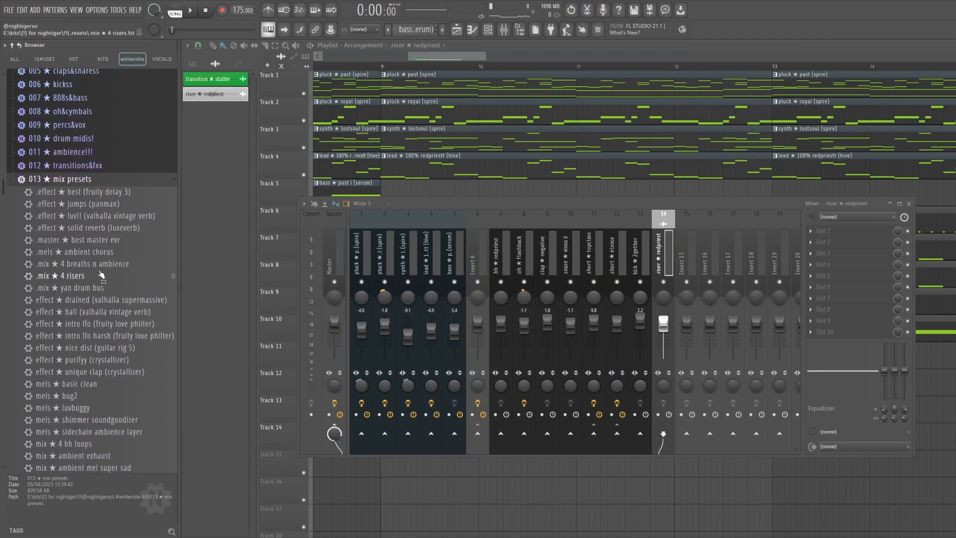
{"action": "left_click_drag", "start_coordinate": [666, 255], "coordinate": [664, 254]}
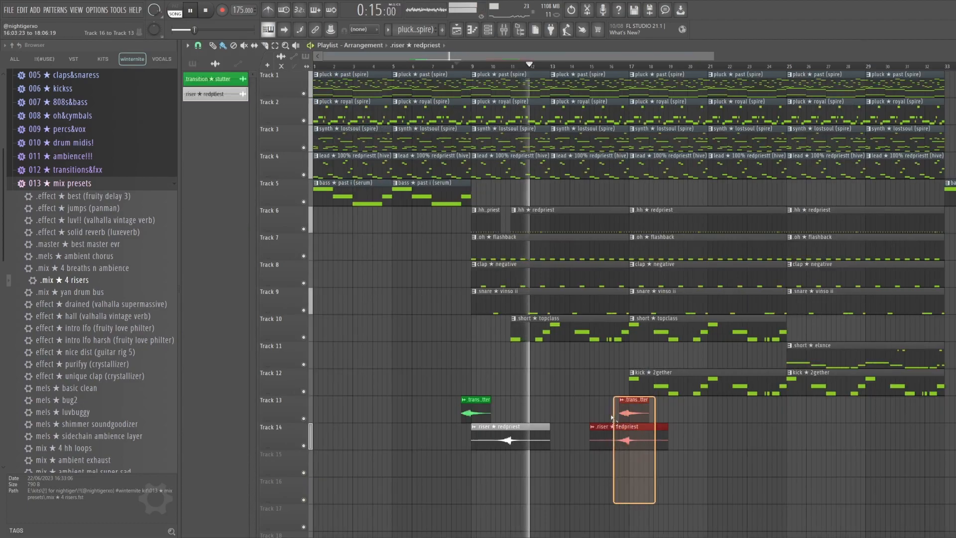
{"action": "left_click_drag", "start_coordinate": [647, 426], "coordinate": [795, 426]}
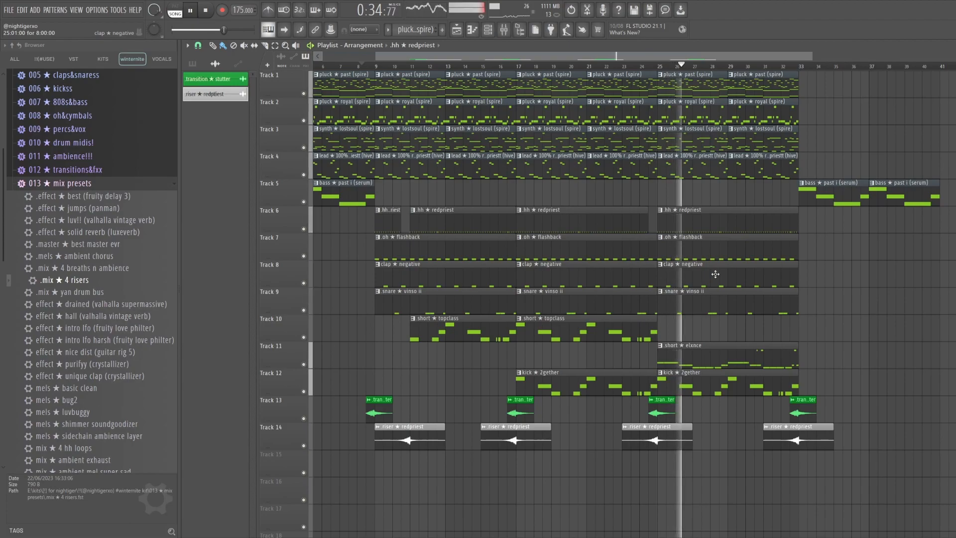
Step: Look through the kickss, claps&snaress and drum midis! folders of the winternite kit
{"action": "left_click", "coordinate": [81, 186]}
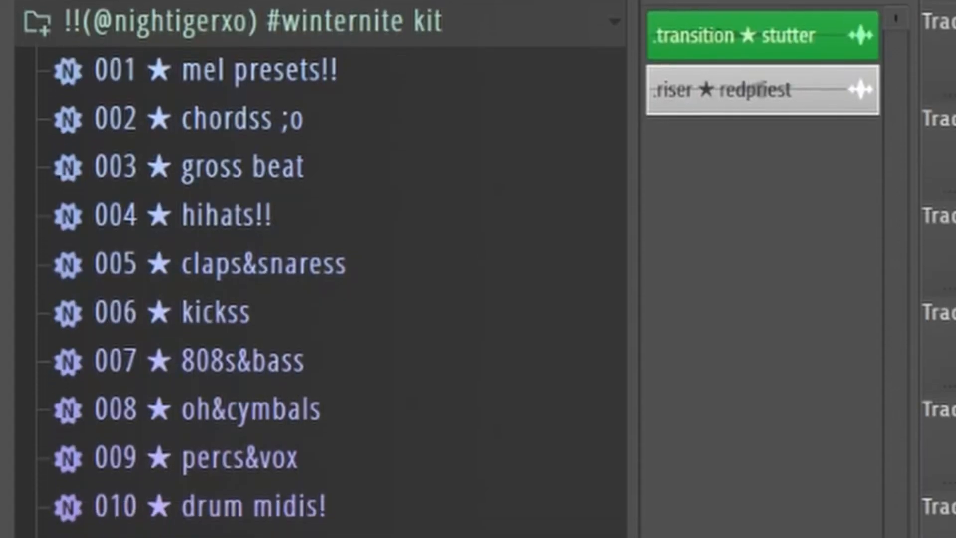
{"action": "left_click", "coordinate": [312, 328]}
{"action": "left_click", "coordinate": [316, 282]}
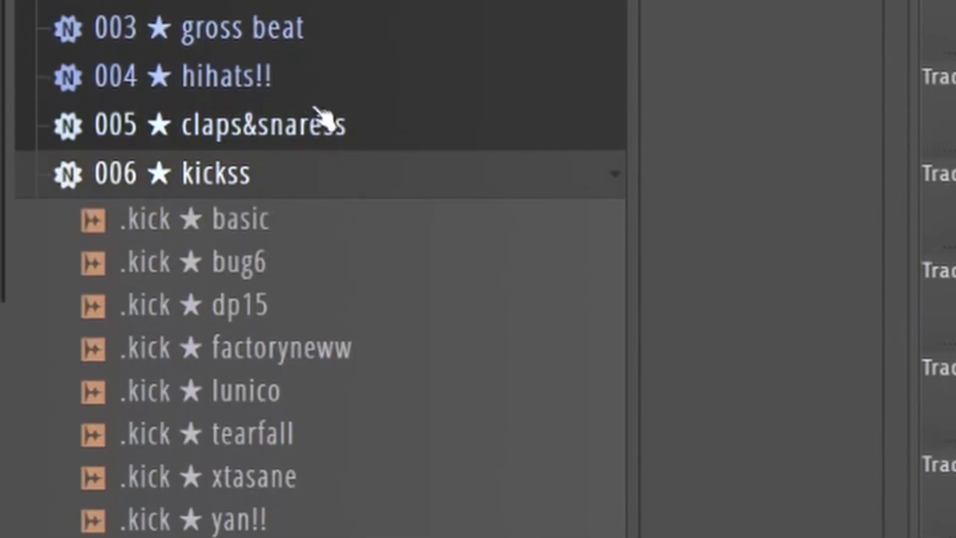
{"action": "left_click", "coordinate": [320, 226]}
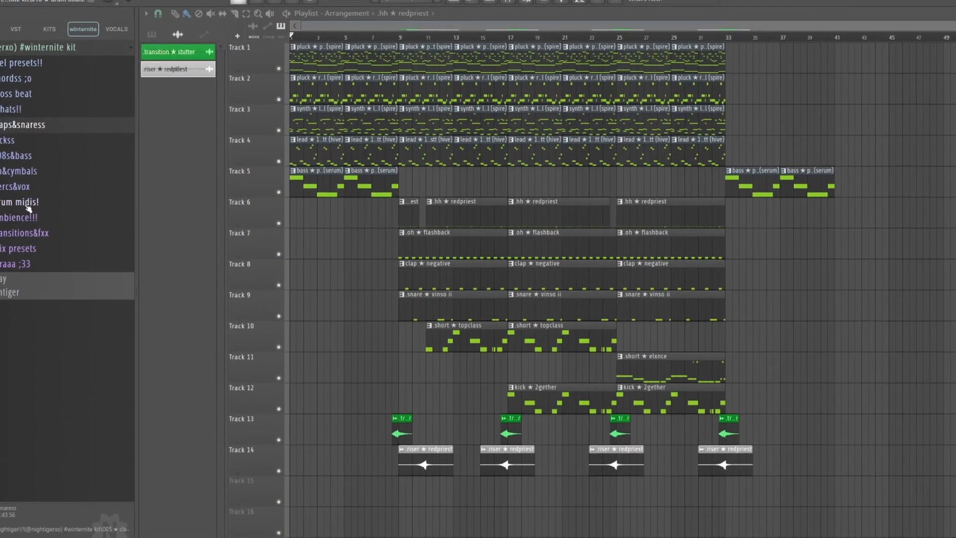
{"action": "left_click", "coordinate": [20, 203]}
{"action": "scroll", "coordinate": [19, 205], "scroll_direction": "down", "scroll_amount": 2}
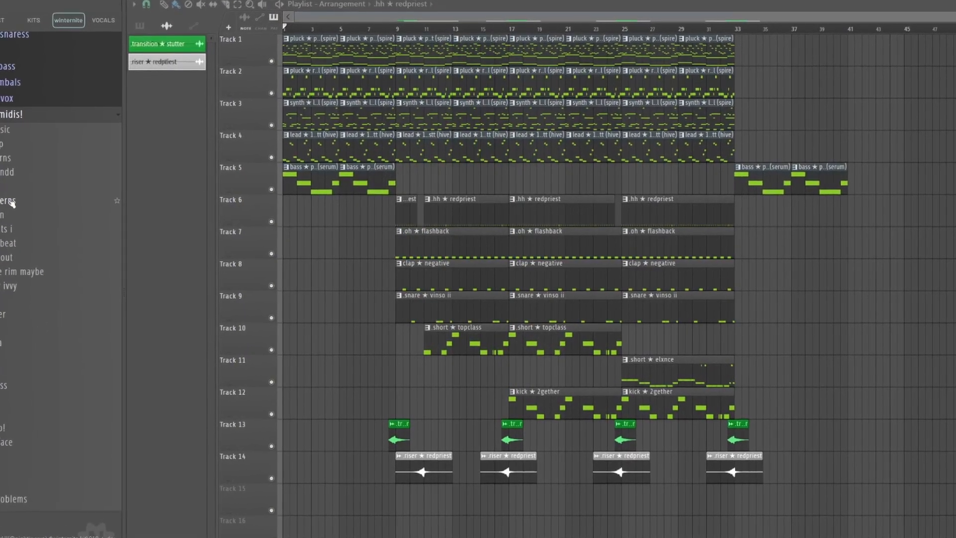